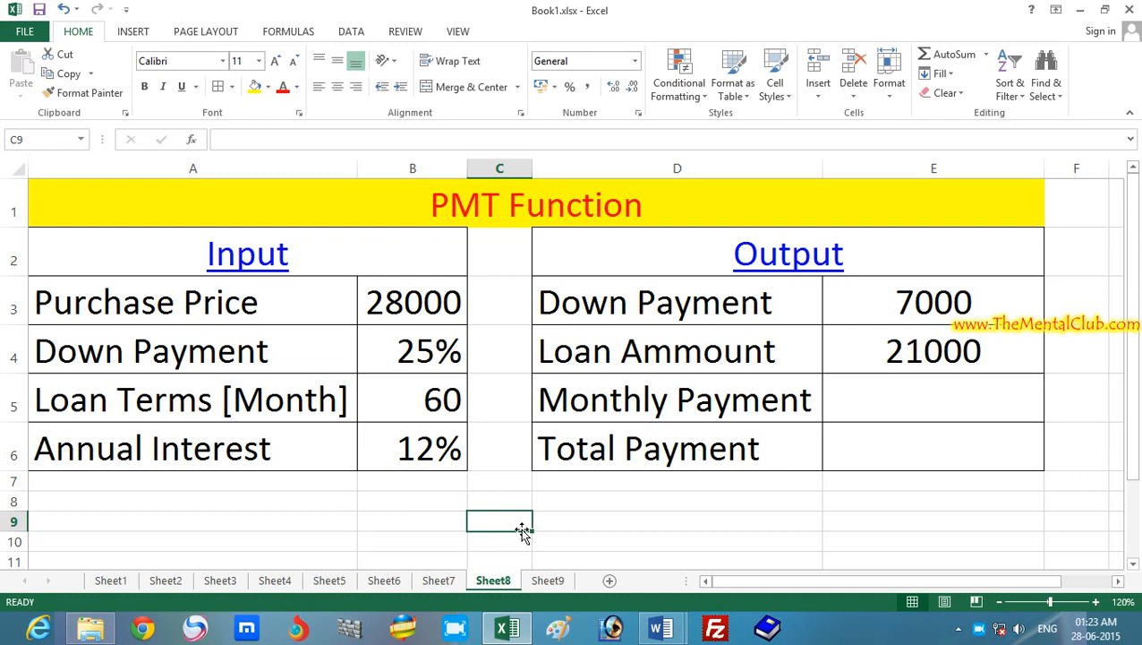
Clear the Down Payment and Loan Ammount results in E3:E4 of the Output table
left_click_drag(869, 297, 871, 352)
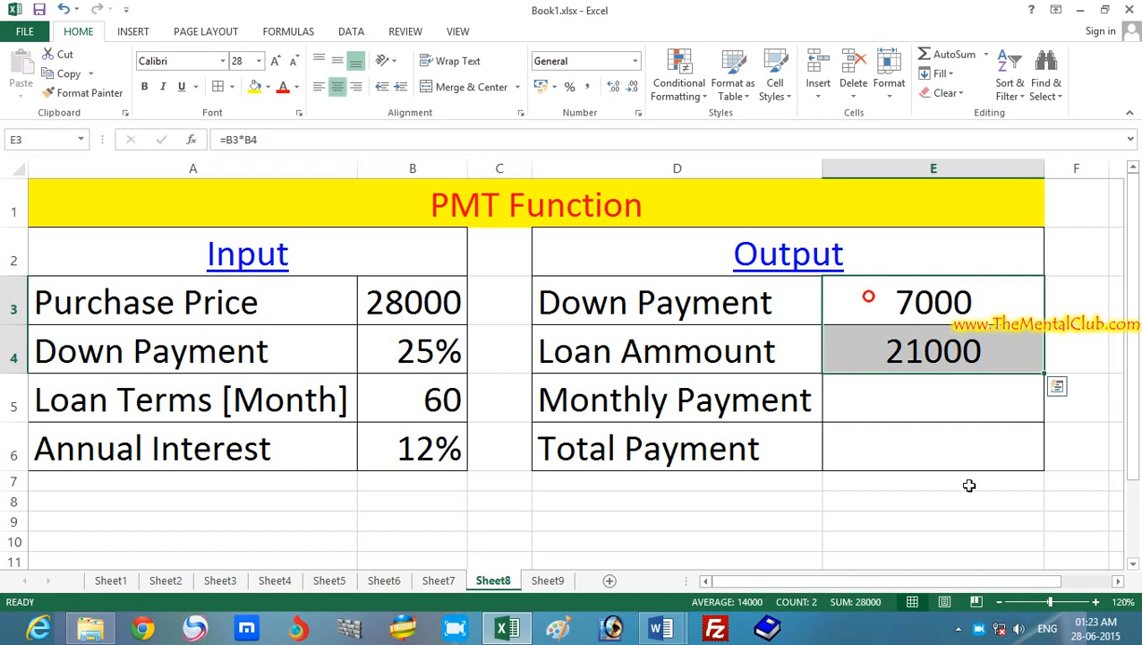
key("Delete")
left_click(971, 485)
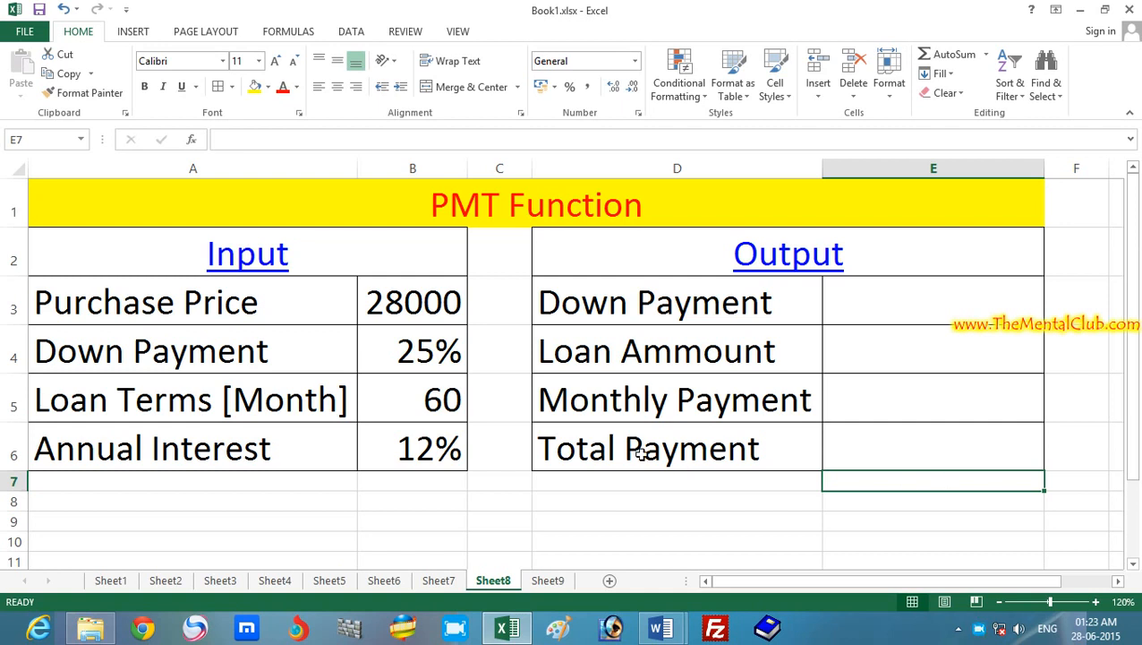
Review the purchase price, down payment percentage, loan term and annual interest values in B3:B6 of the Input table
left_click(433, 355)
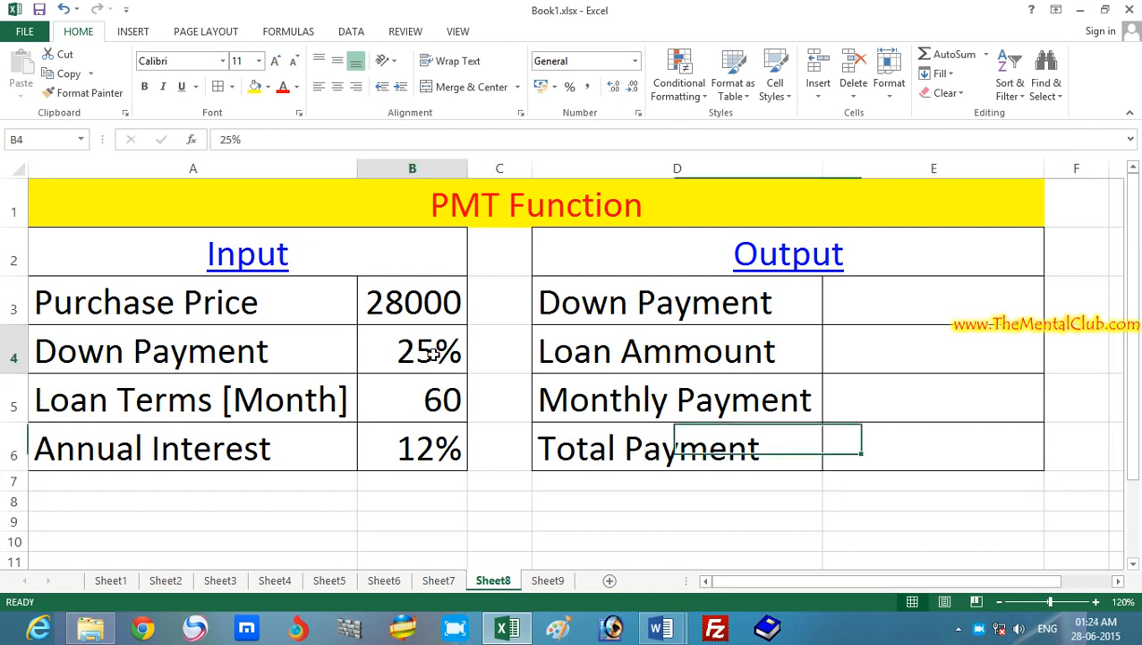
left_click(593, 531)
left_click(418, 341)
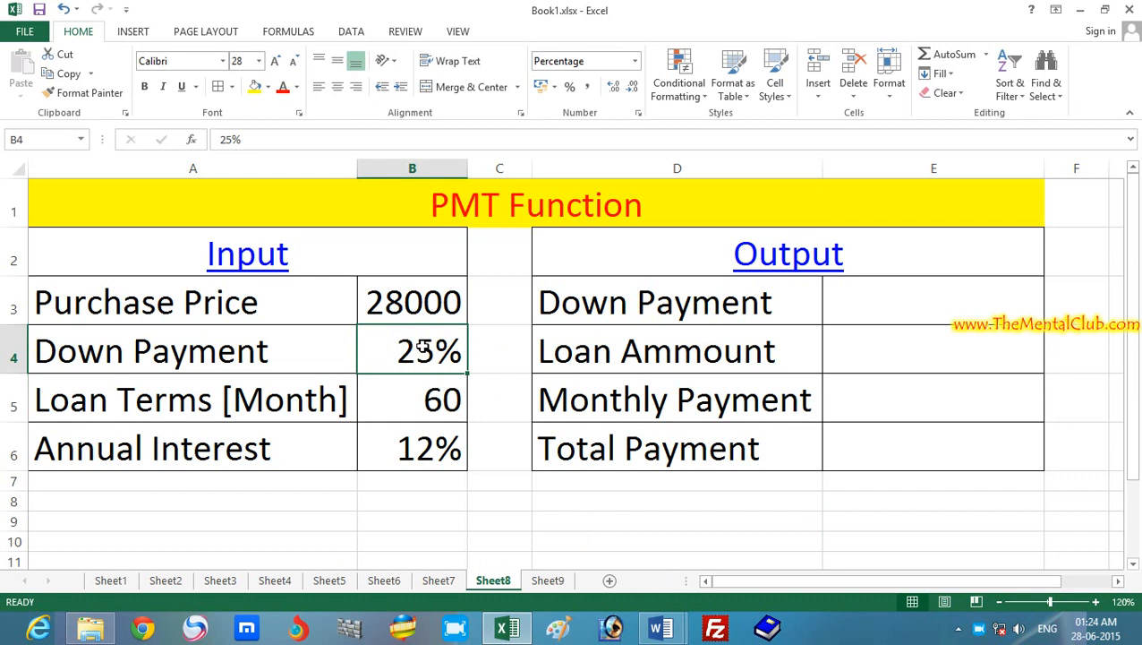
left_click(406, 305)
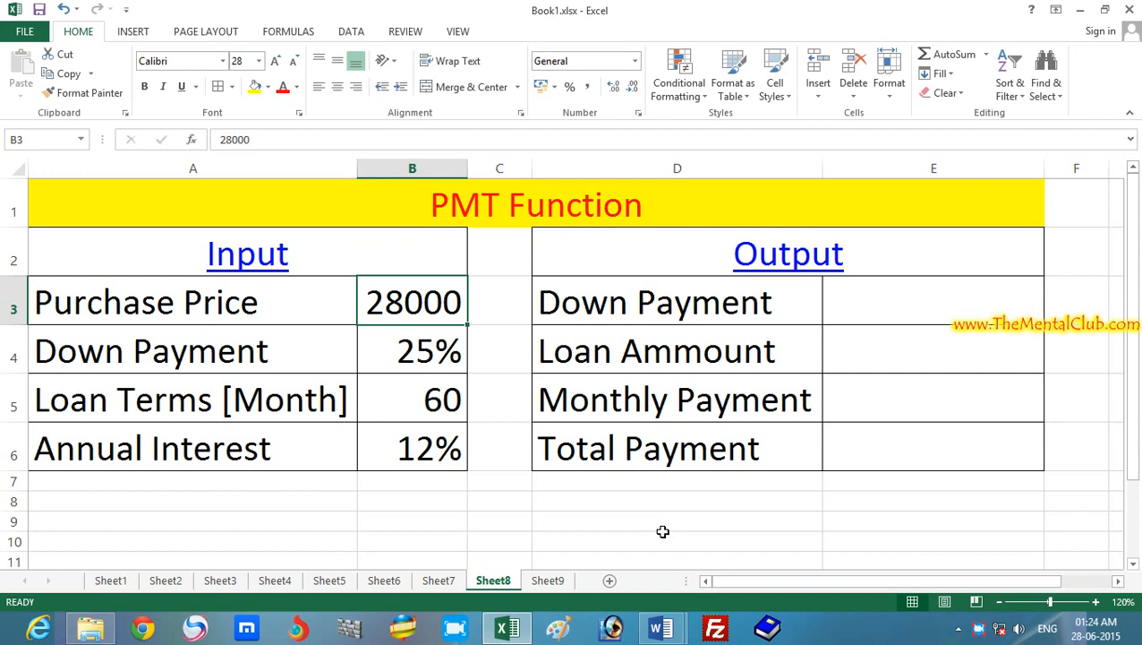
left_click(414, 355)
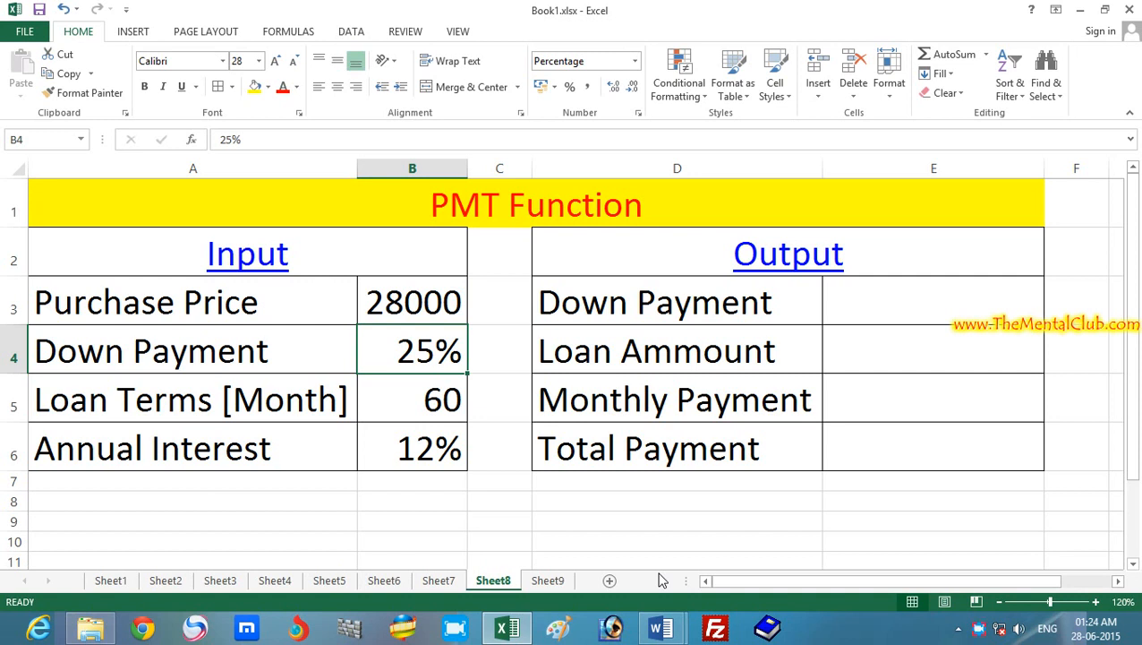
left_click(427, 402)
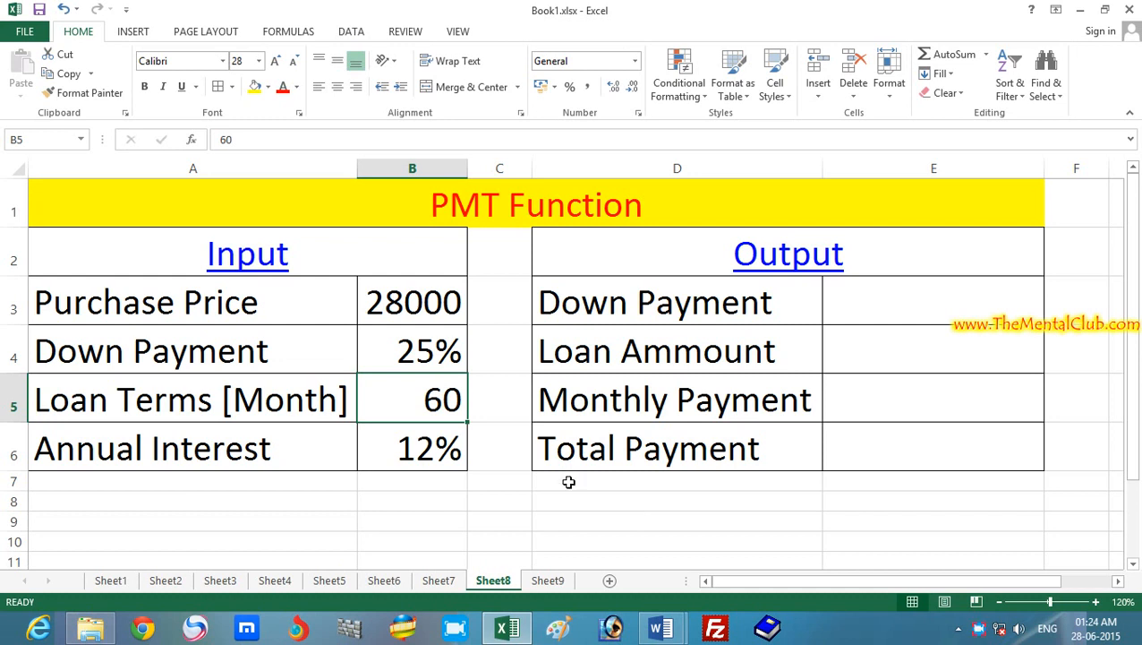
left_click(524, 475)
left_click(422, 403)
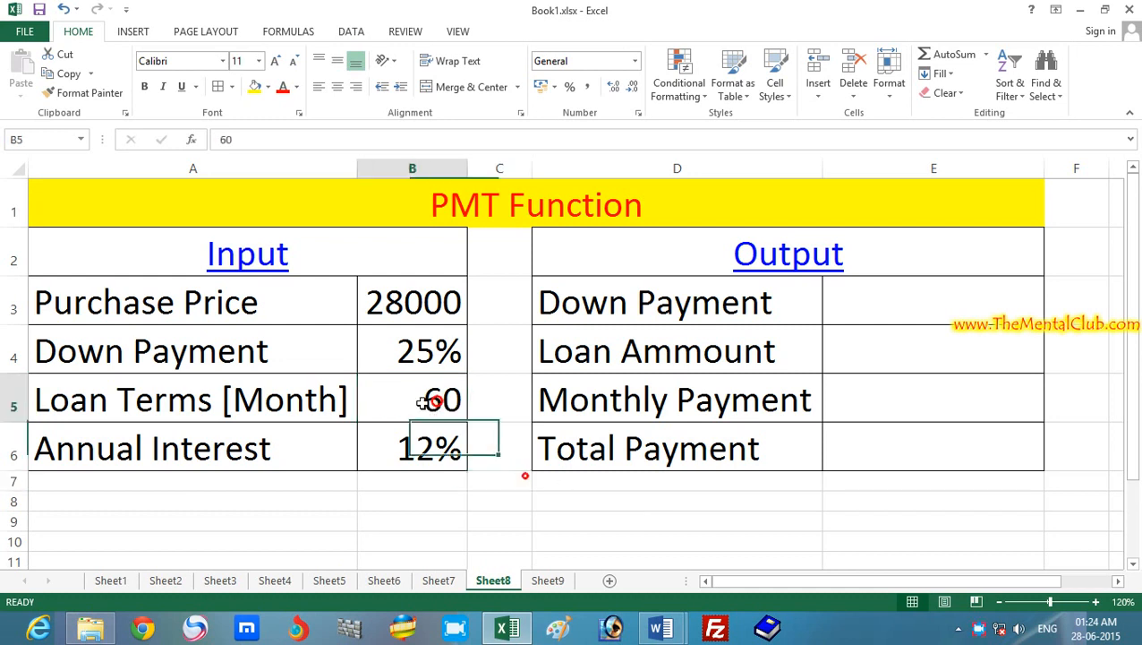
key("Down")
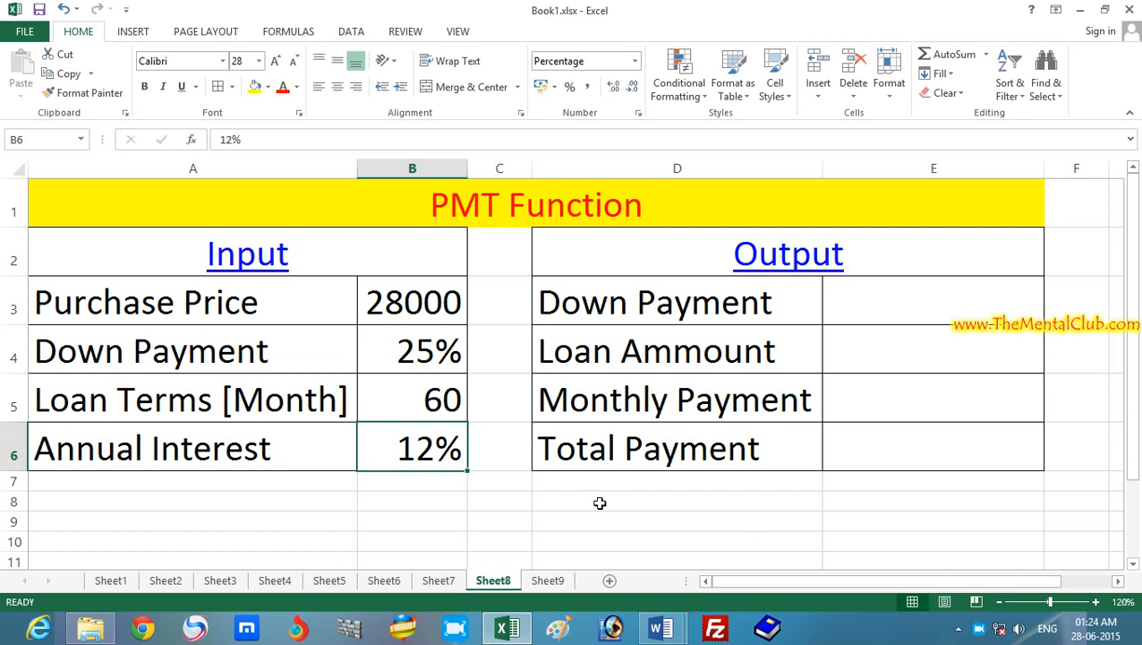
left_click(413, 301)
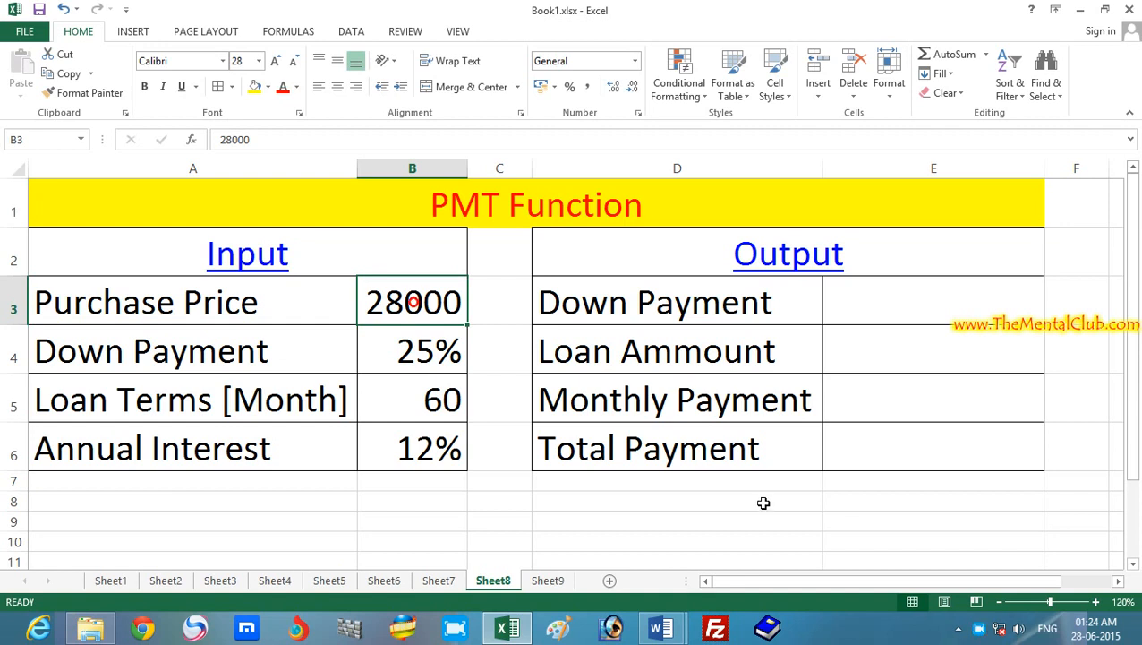
left_click(418, 353)
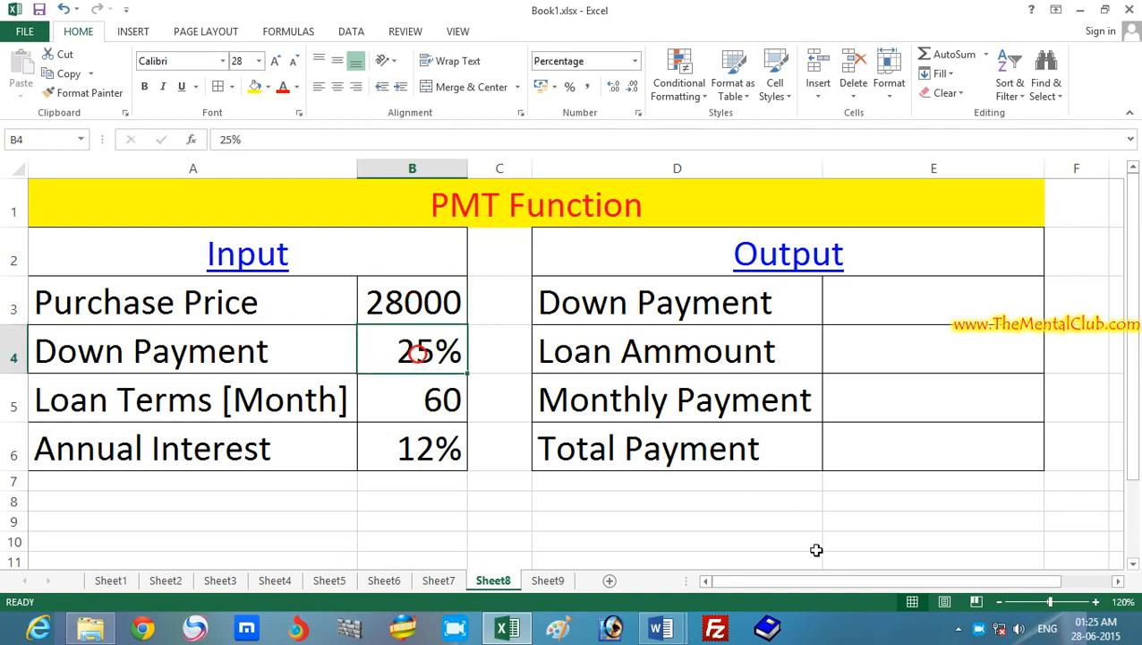
left_click(416, 296)
left_click(667, 480)
left_click(421, 350)
Calculate the down payment in E3 by multiplying the purchase price by the down payment percentage with =B3*B4
left_click(849, 310)
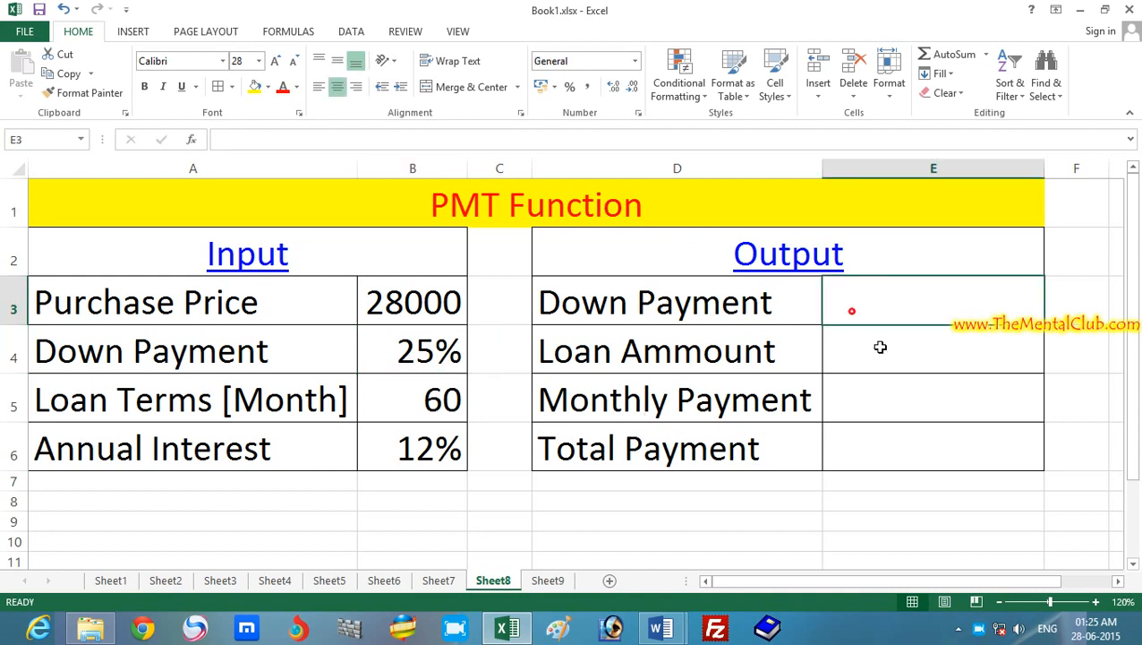
type("=")
left_click(430, 307)
type("*")
left_click(443, 352)
key("Return")
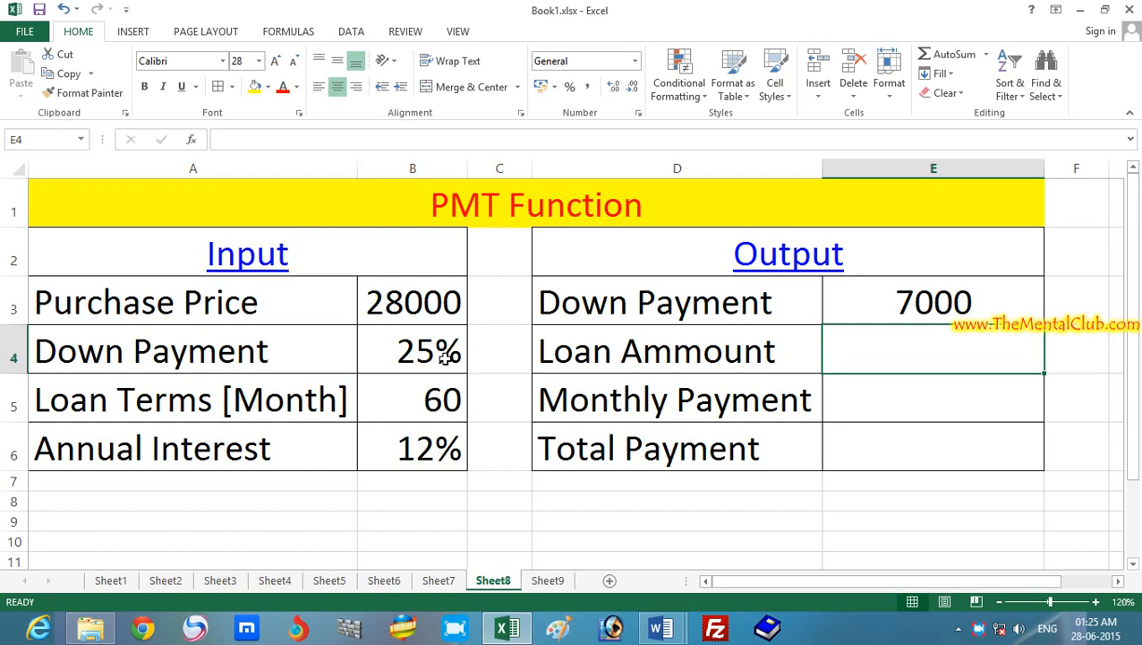
Calculate the loan amount in E4 by subtracting the down payment from the purchase price with =B3-E3
left_click(445, 358)
left_click(852, 361)
left_click(399, 353)
left_click(649, 352)
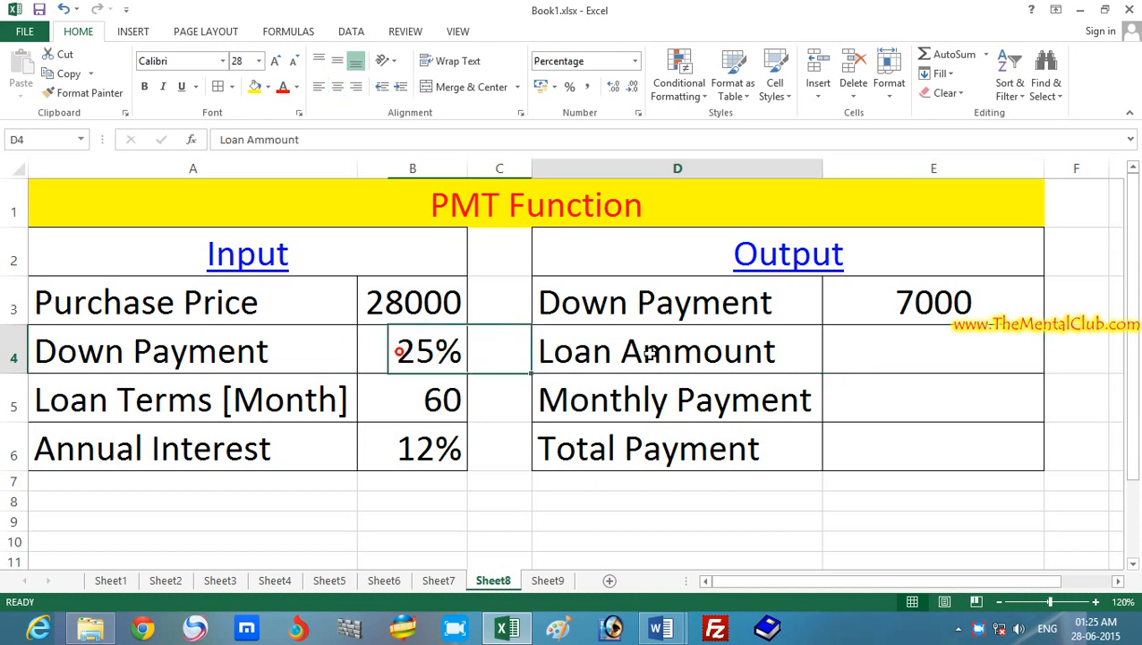
left_click(904, 359)
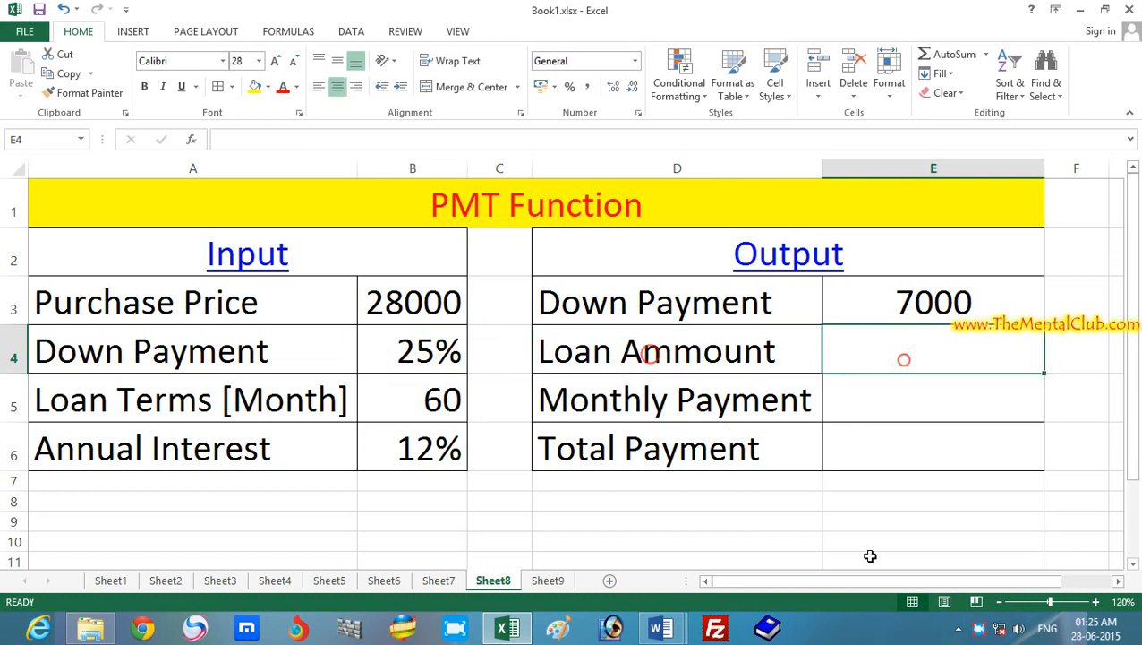
type("=")
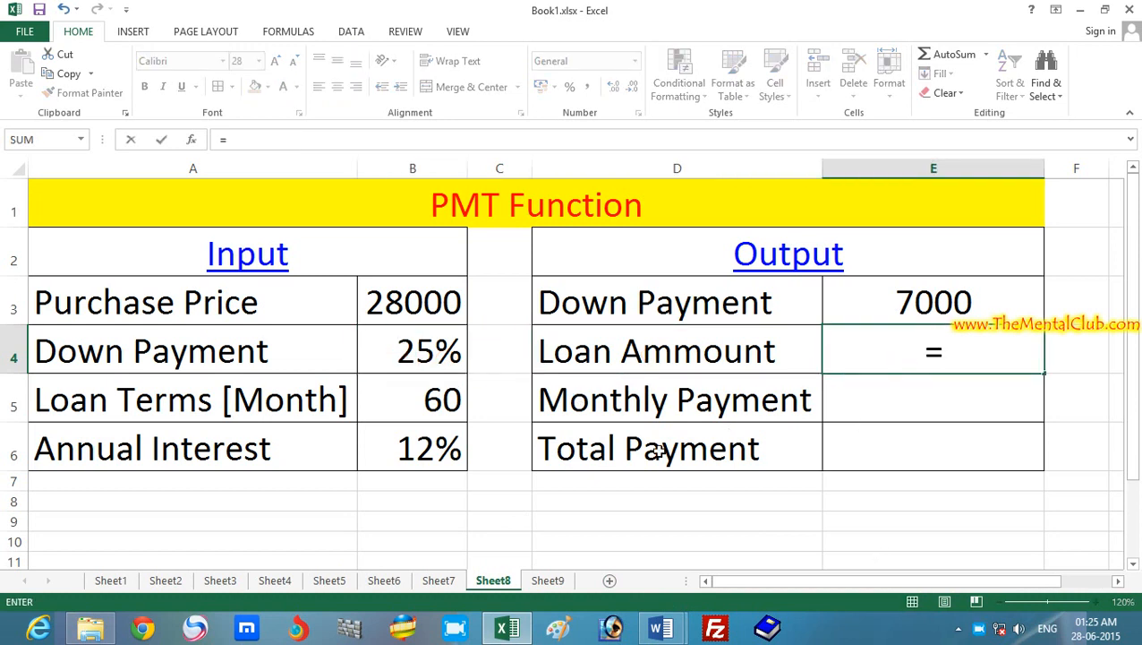
left_click(422, 306)
type("-")
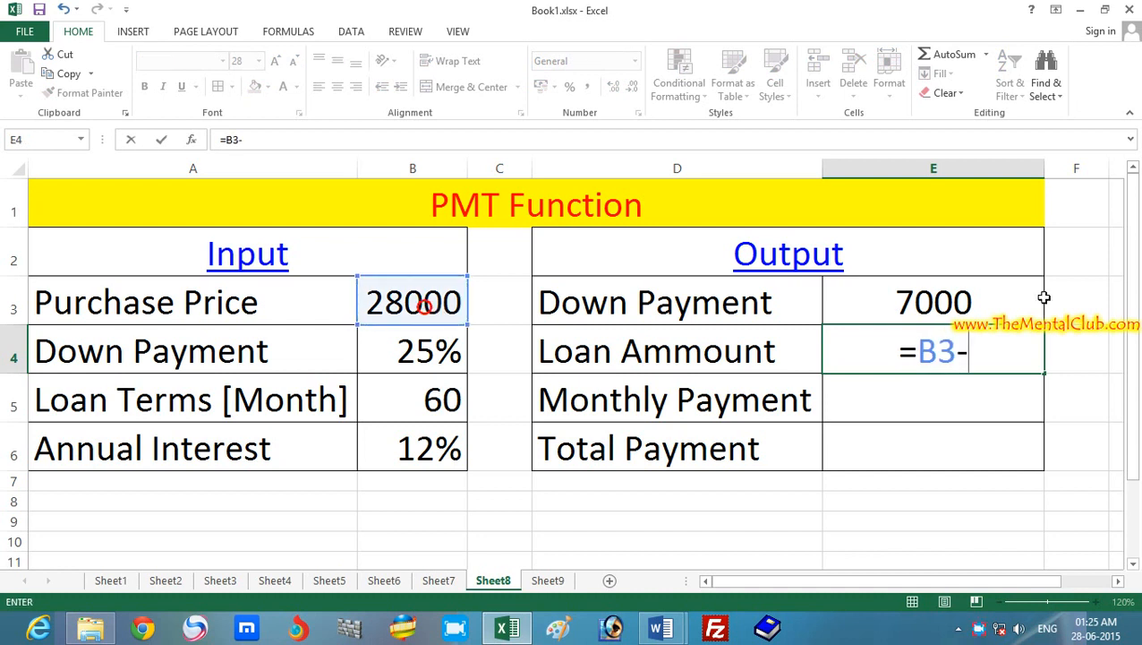
left_click(970, 308)
key("Return")
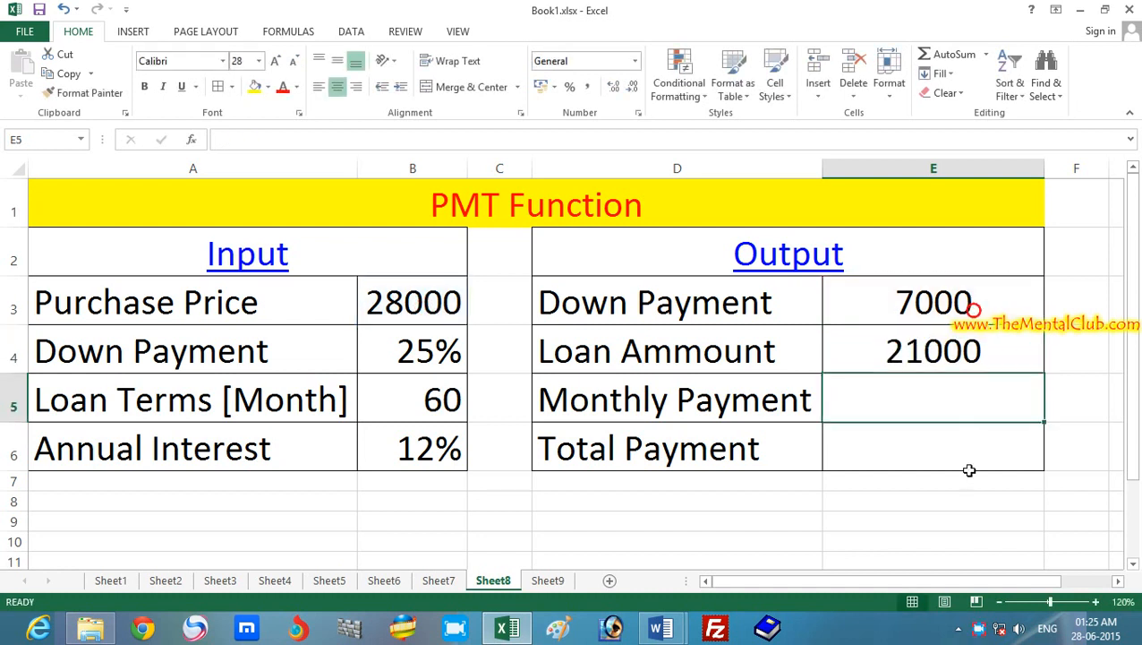
Examine the loan term, annual interest and empty Monthly Payment cells to see what the PMT calculation needs
left_click(965, 482)
left_click(929, 408)
left_click(447, 394)
left_click(908, 404)
left_click(433, 445)
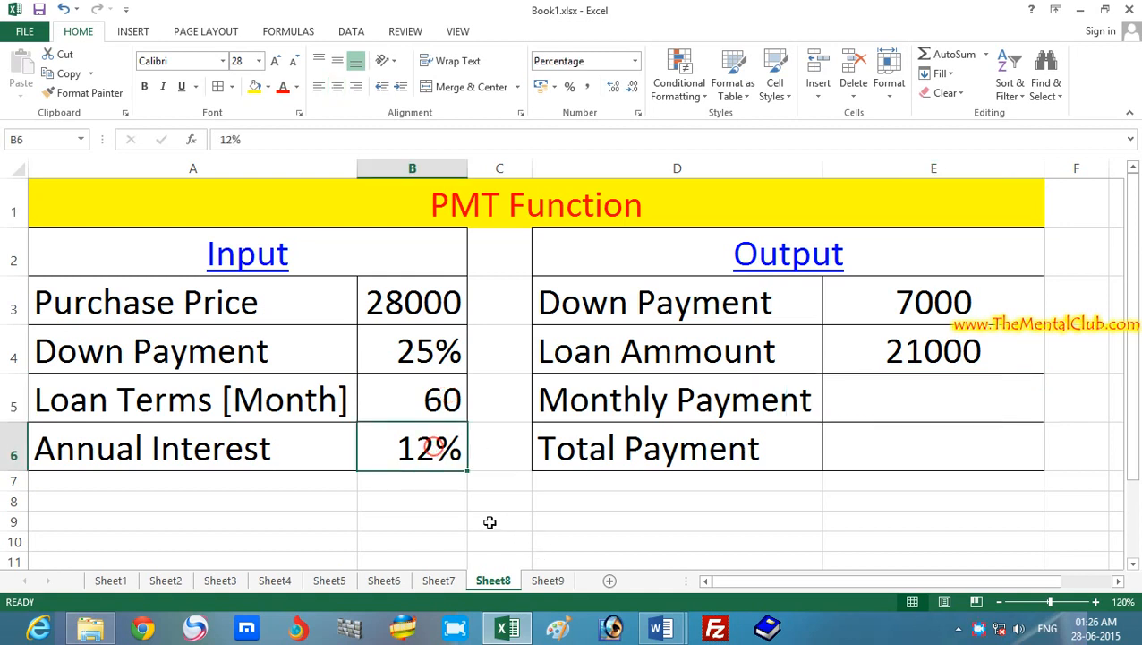
left_click(861, 408)
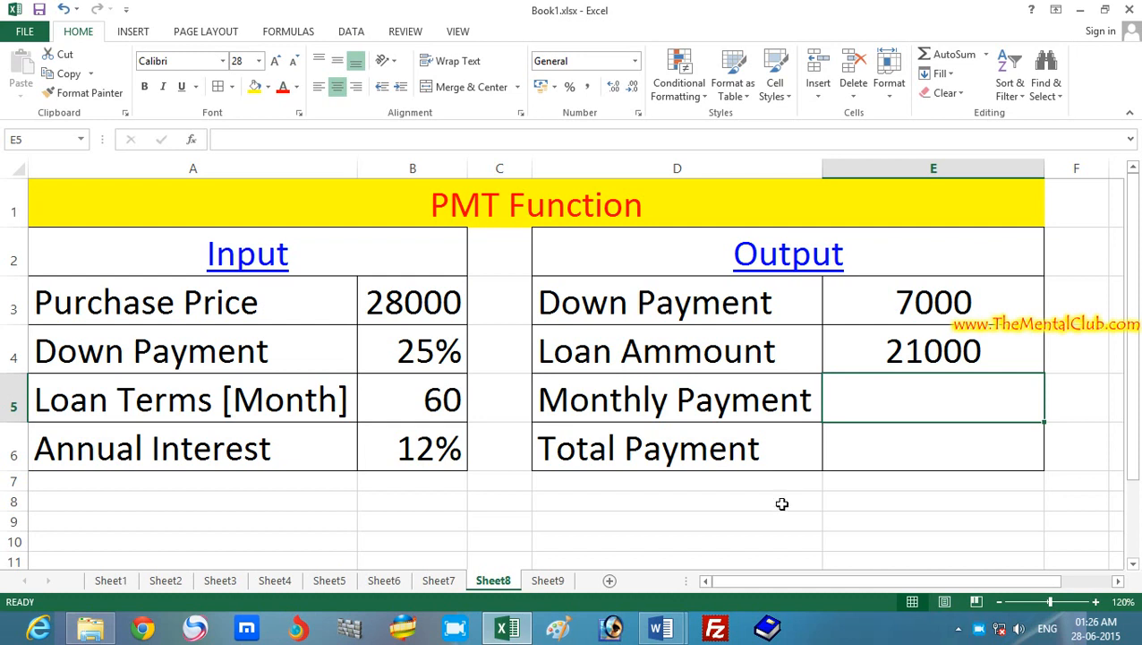
left_click(524, 213)
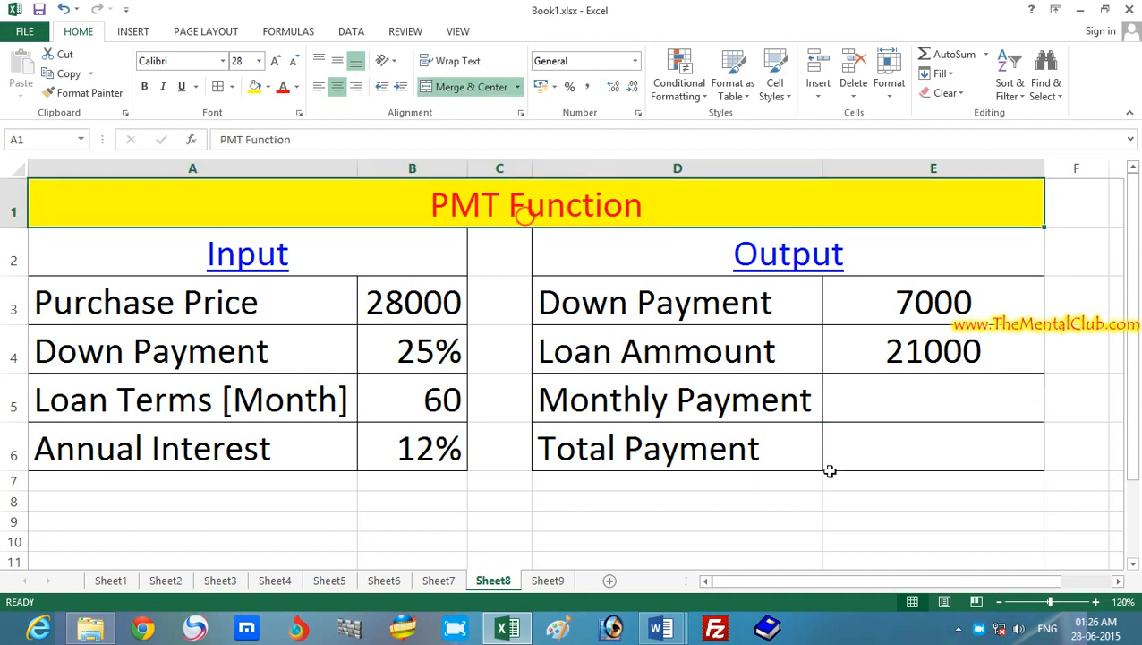
left_click(832, 398)
Switch to the Word document PMT Function.rtf and read the definition of the PMT function, including constant payments and interest rate
mouse_move(673, 634)
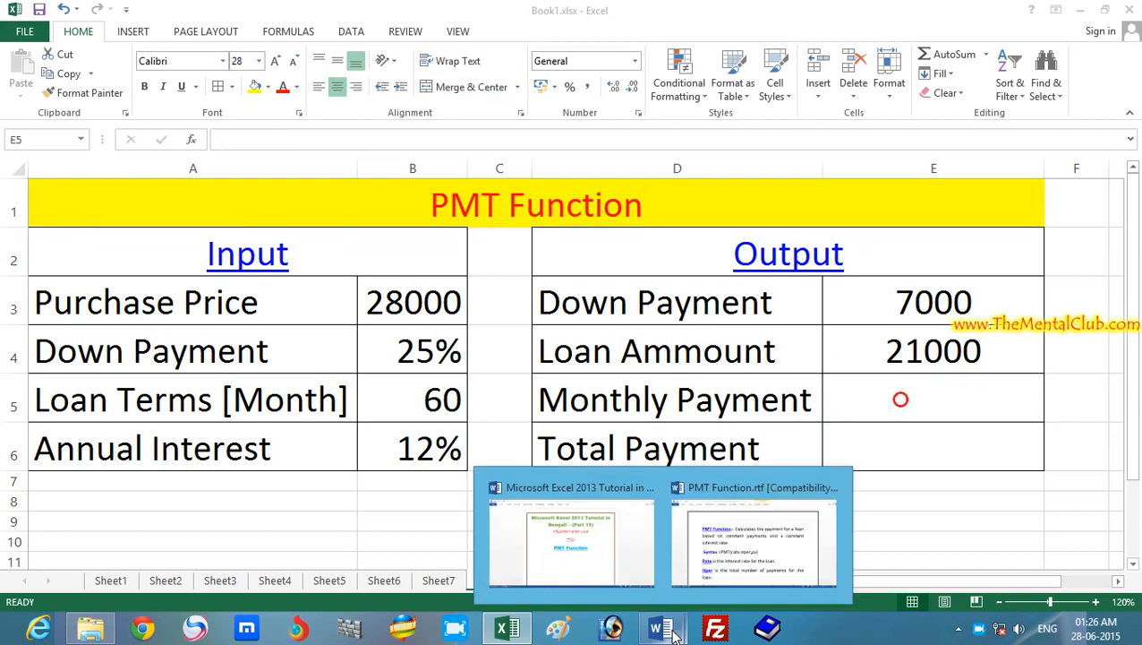
left_click(732, 555)
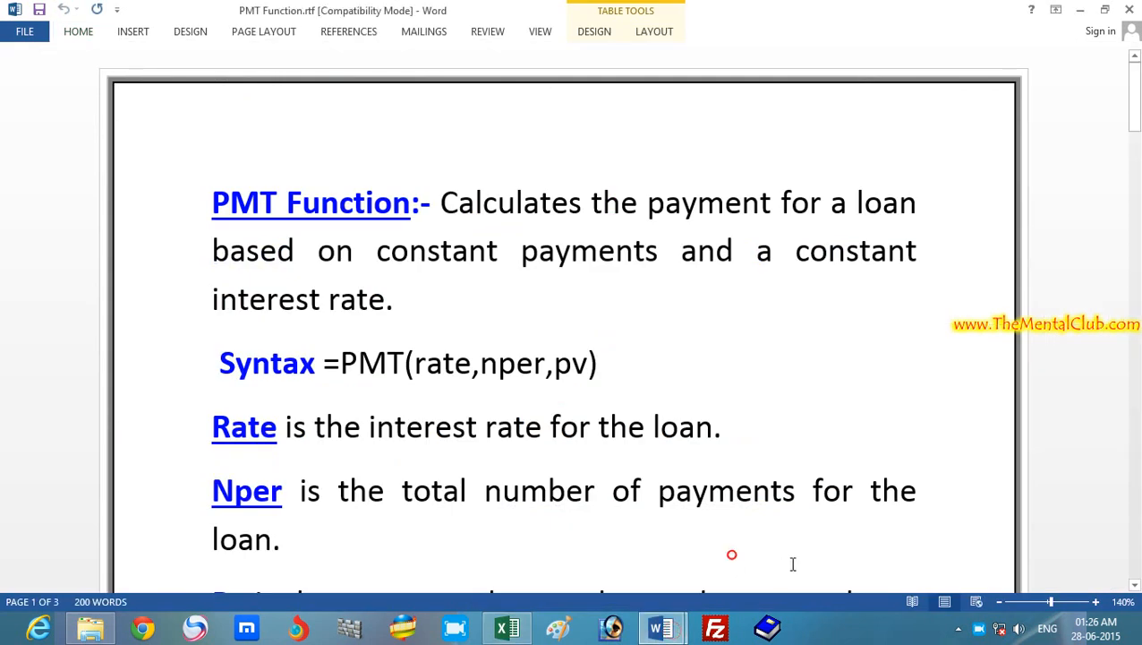
left_click_drag(442, 202, 376, 252)
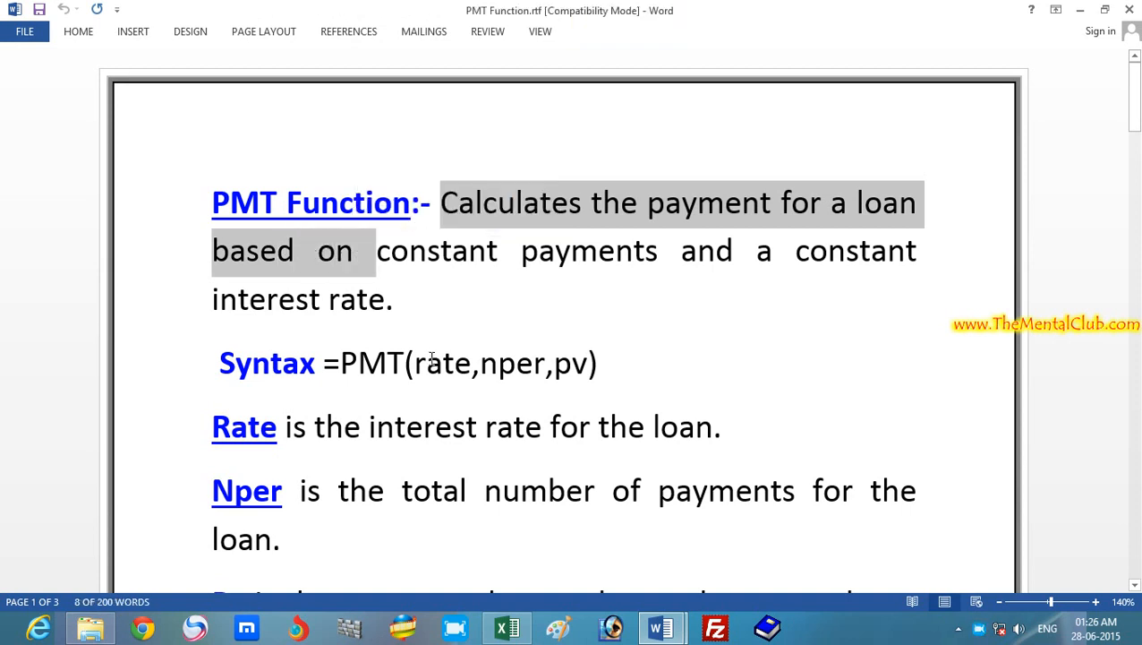
left_click(515, 257)
left_click_drag(517, 258, 658, 246)
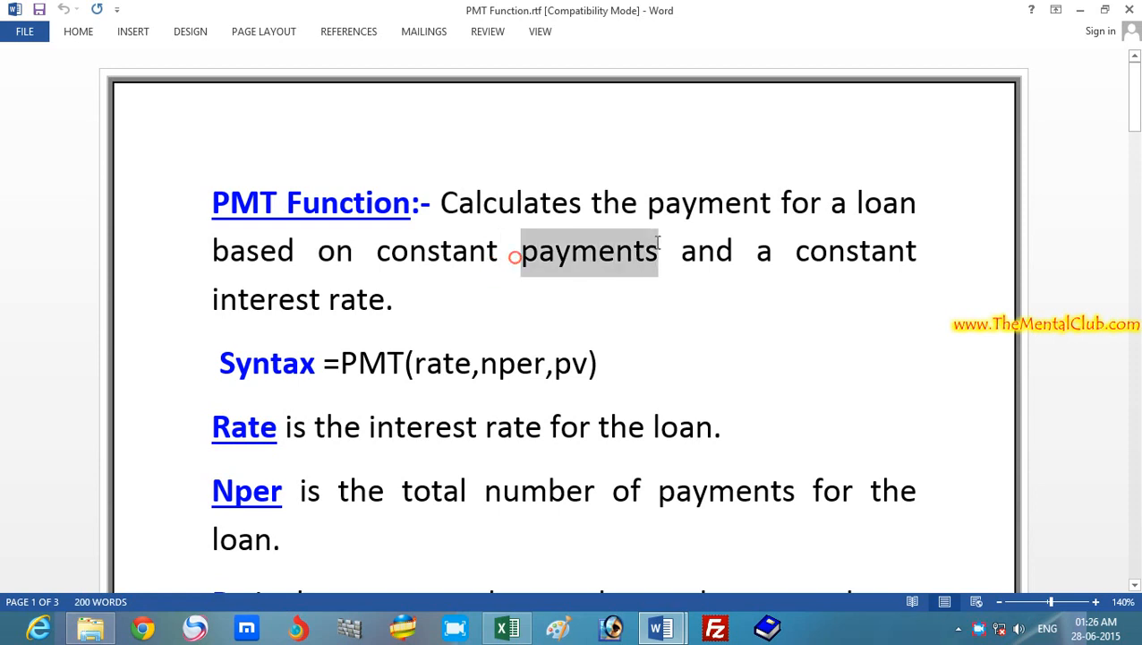
left_click(683, 390)
left_click_drag(206, 293, 385, 296)
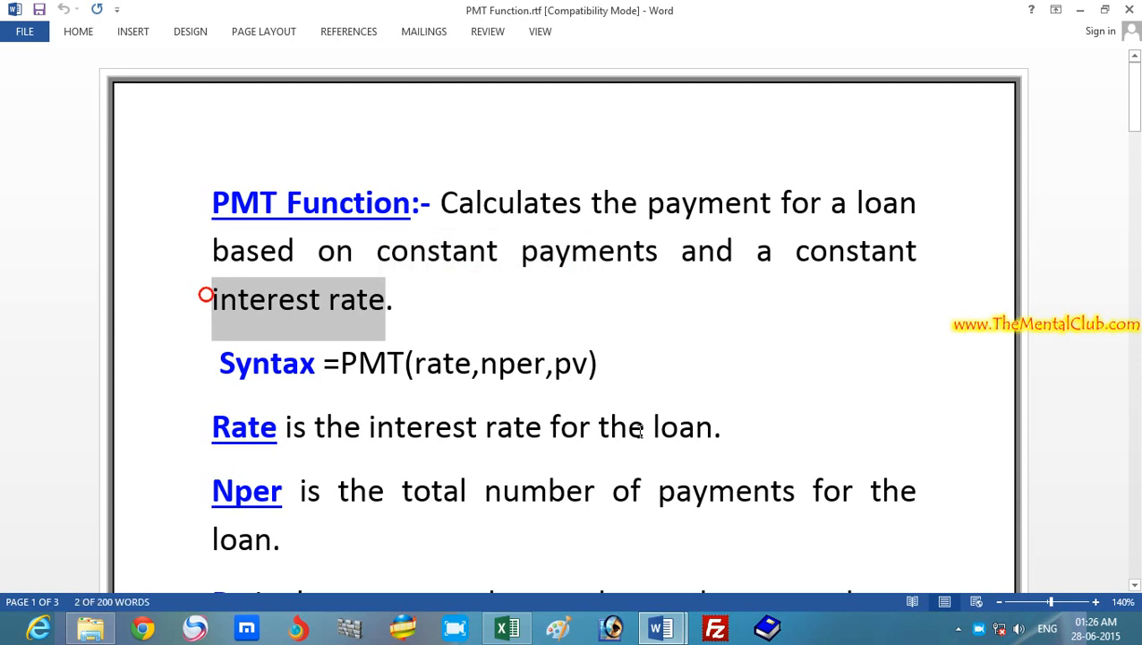
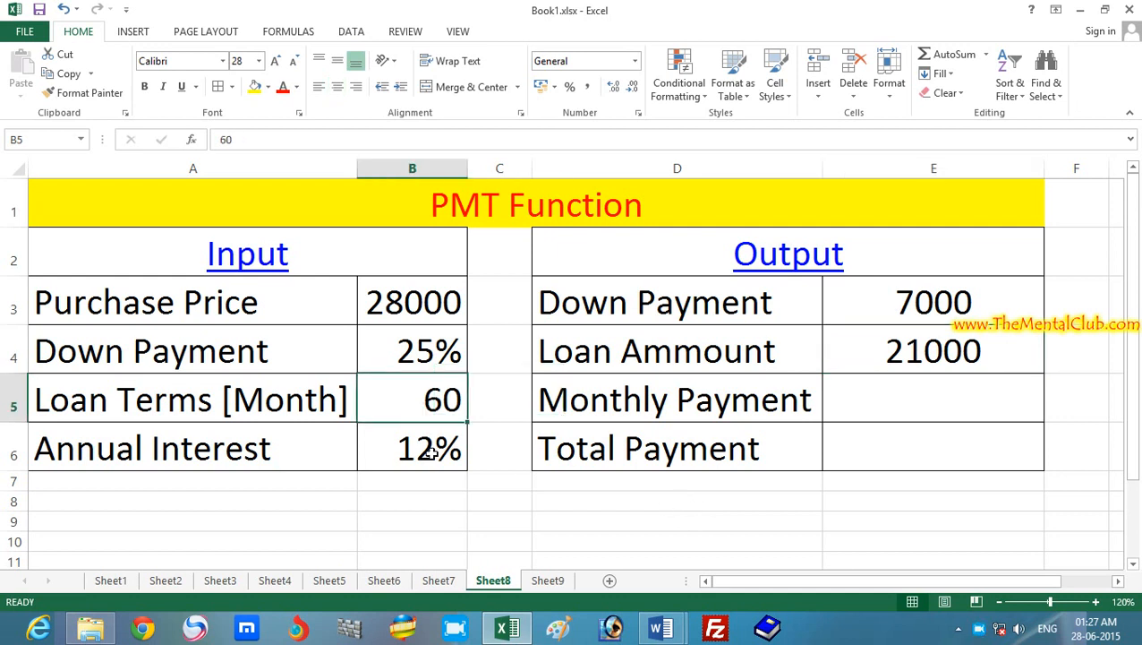
Compare the annual interest in row 6 with the loan term in months and the Monthly Payment label in row 5
key("Down")
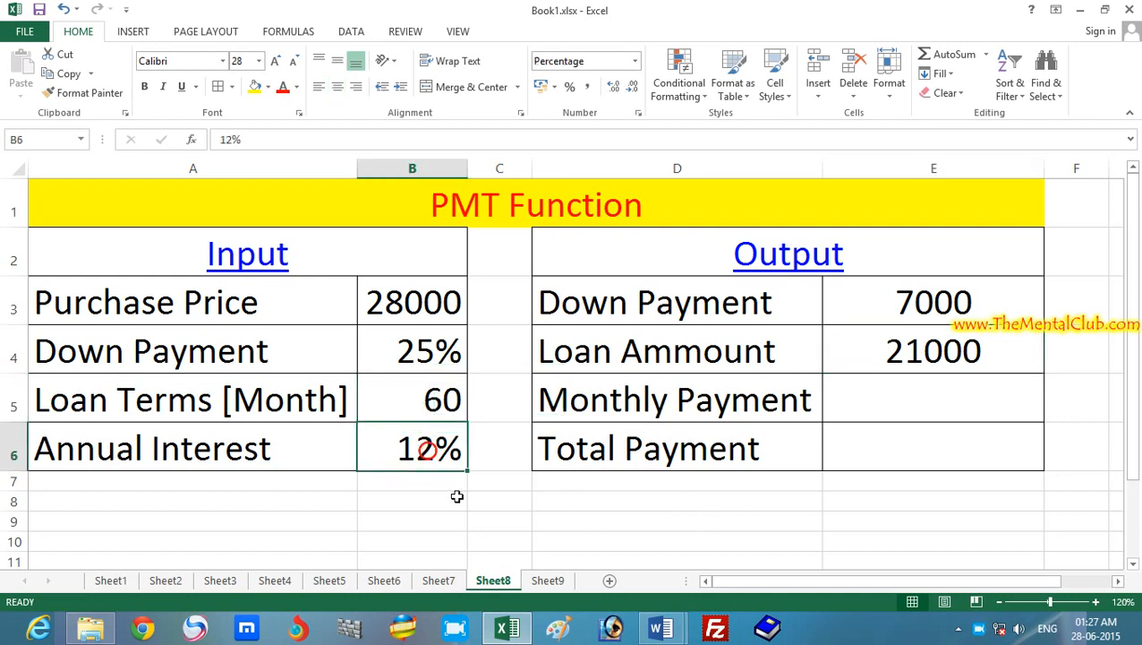
left_click(67, 441)
left_click_drag(318, 446, 416, 439)
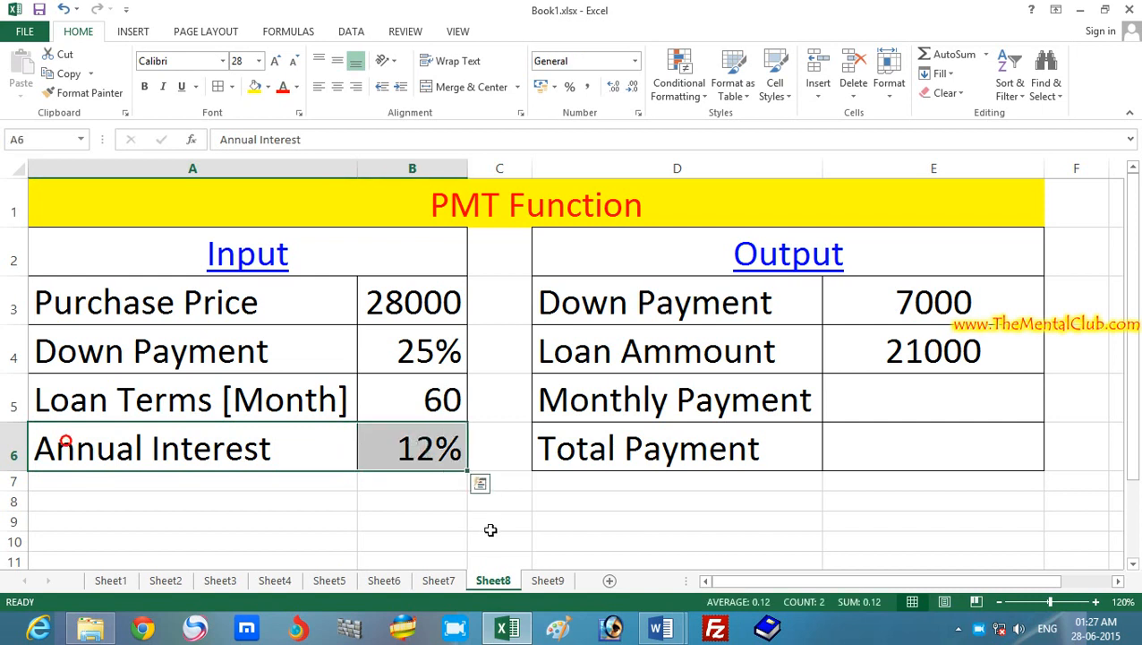
left_click(434, 405)
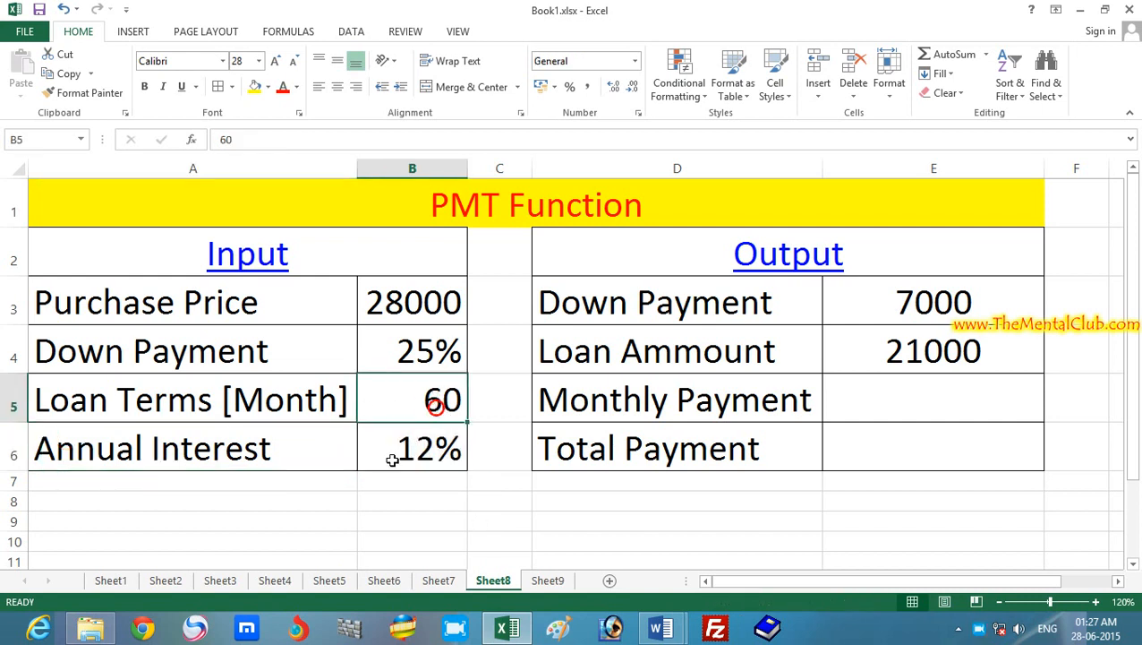
left_click(213, 450)
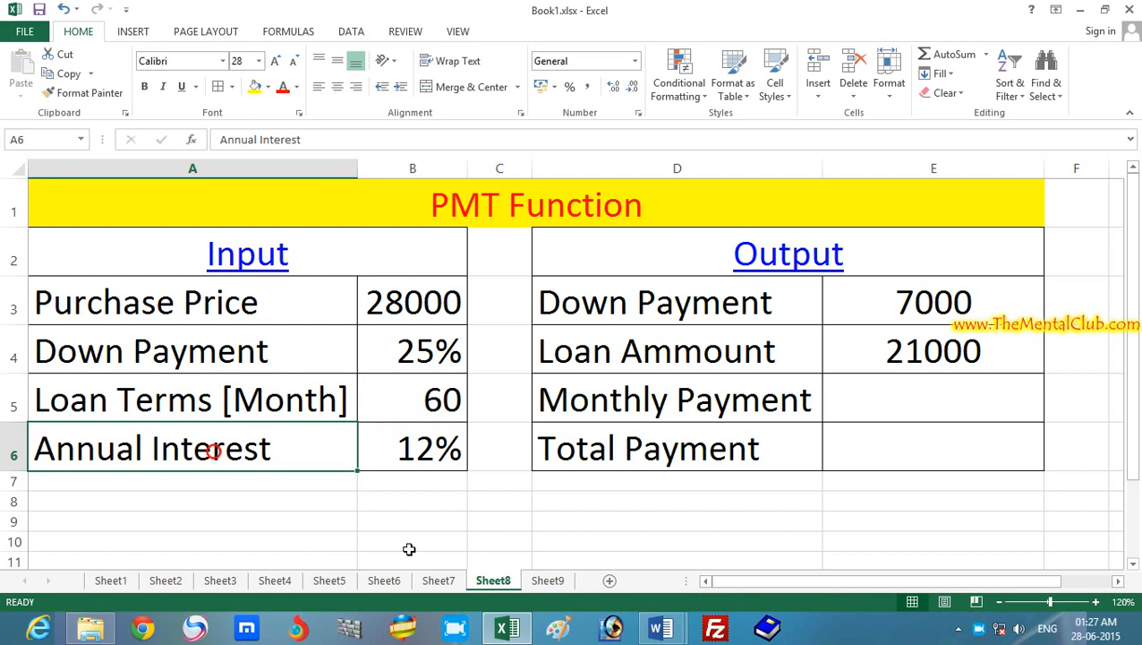
left_click(408, 446)
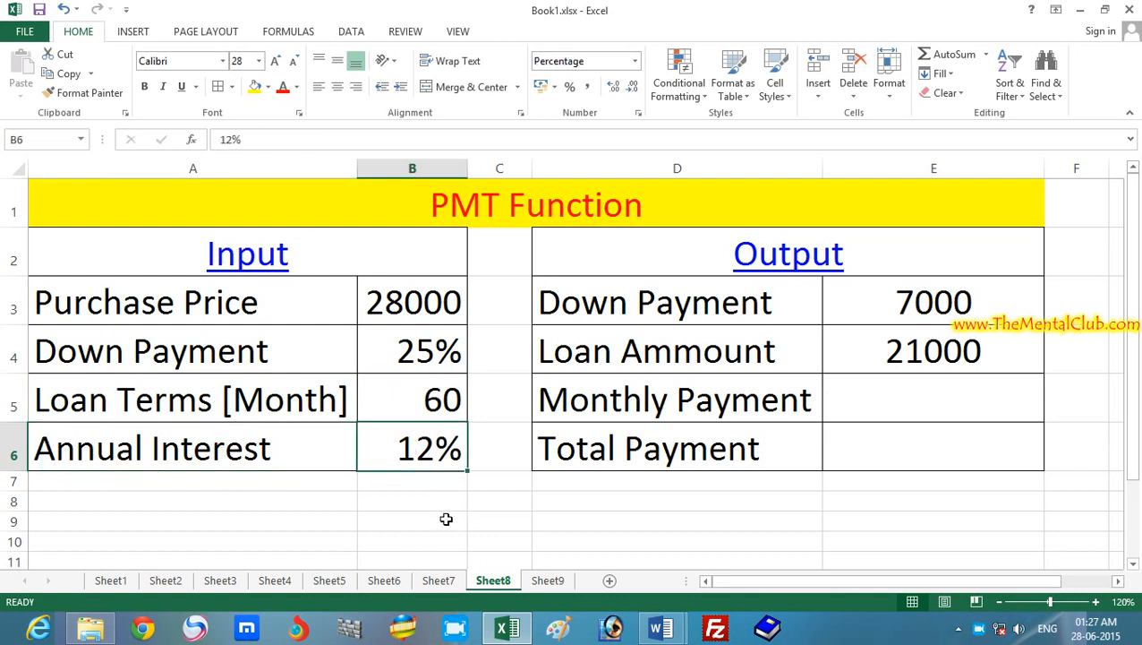
left_click(428, 405)
left_click(727, 415)
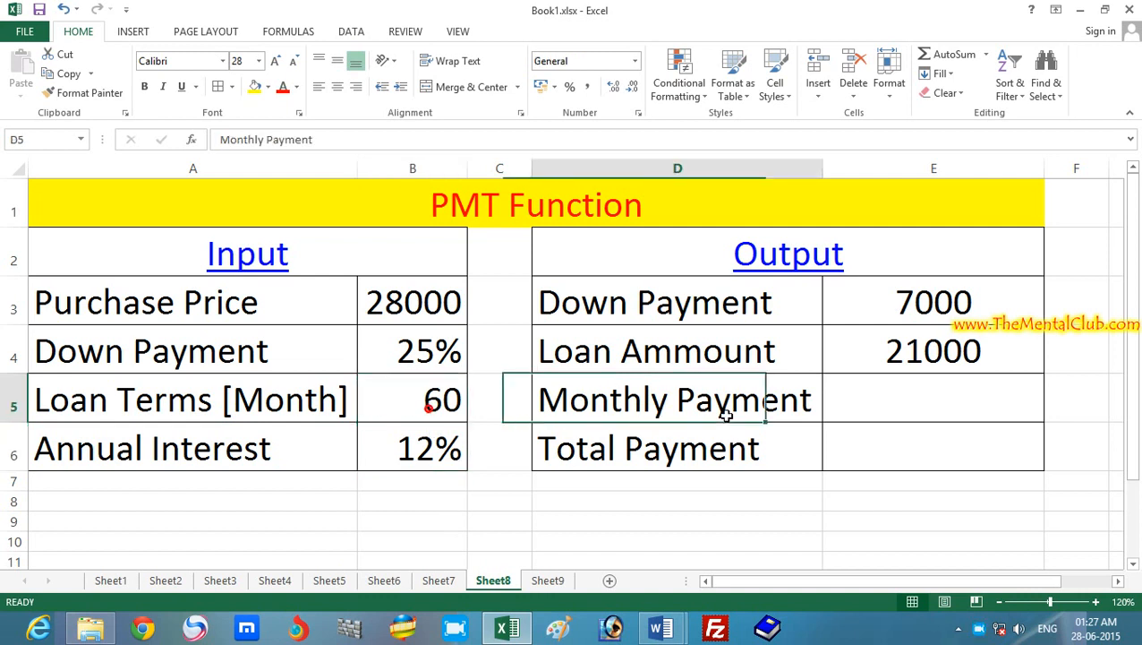
left_click(427, 452)
Start a PMT formula in the Monthly Payment cell E5
left_click(874, 394)
type("=")
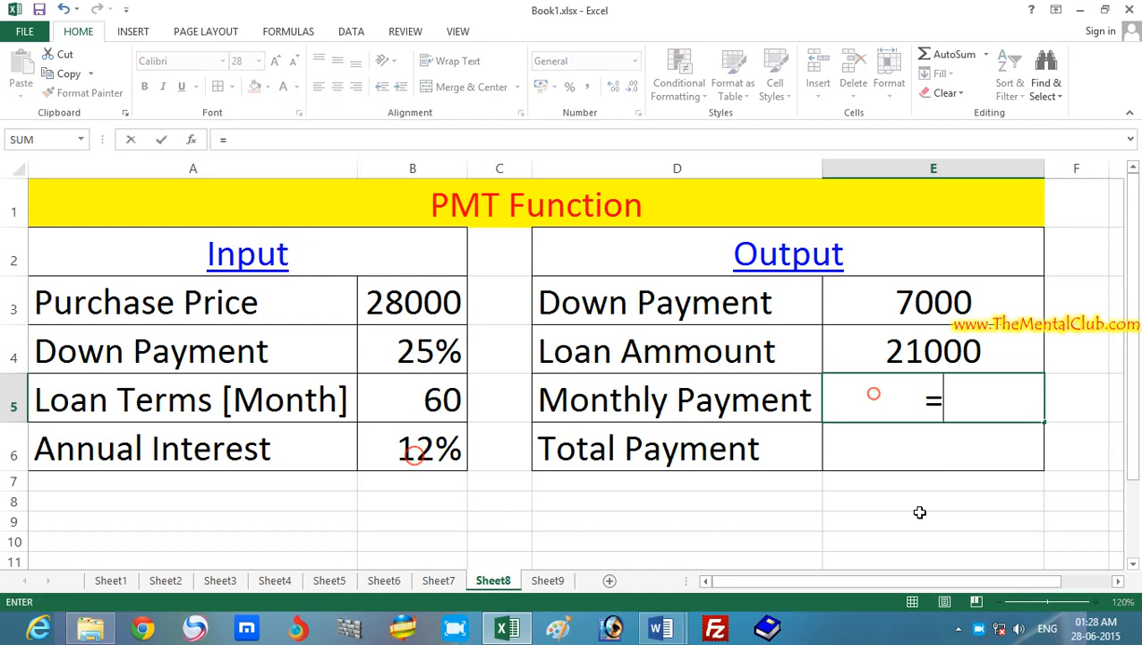
type("pm")
key("Tab")
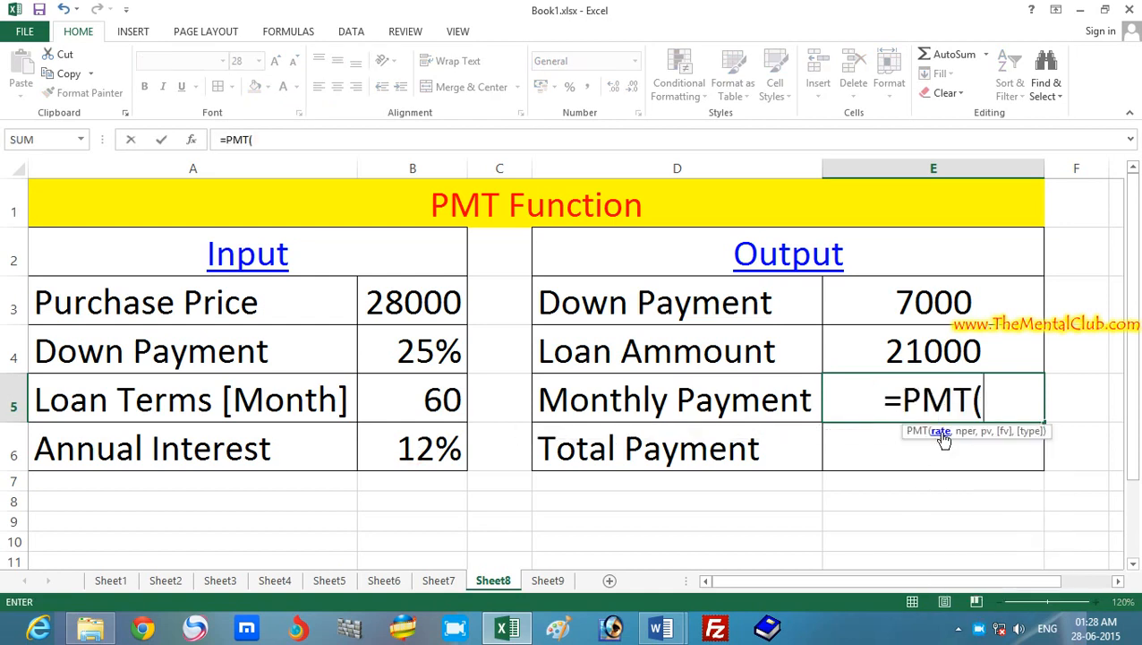
Switch to the Word document PMT Function.rtf and read the definition of the Rate argument
left_click(661, 627)
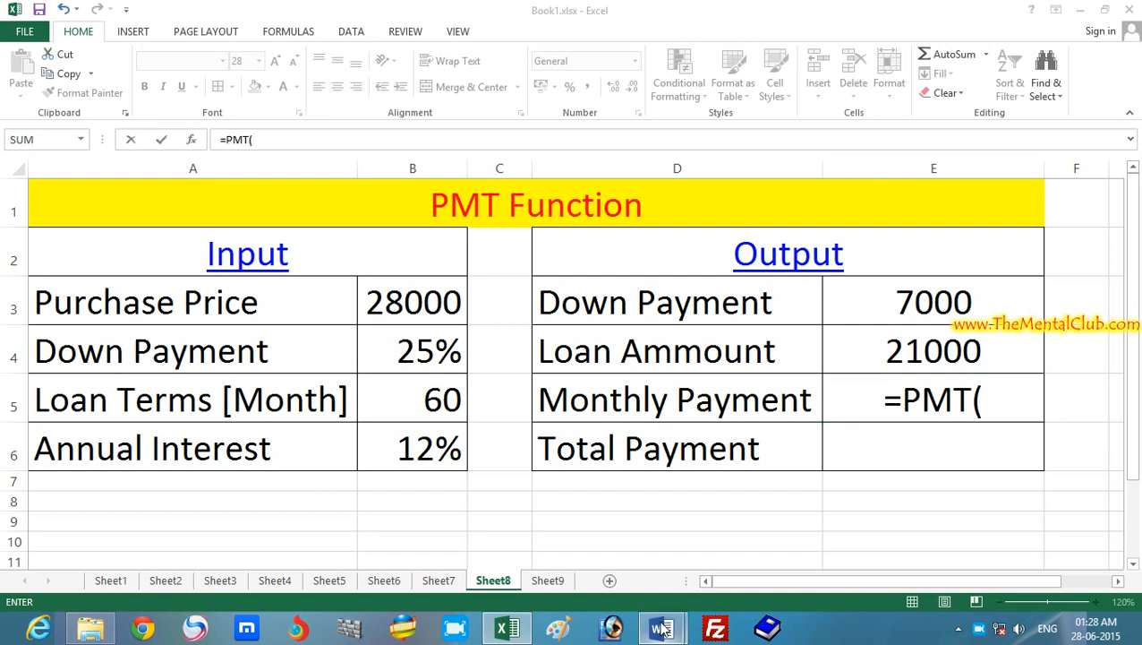
left_click(717, 575)
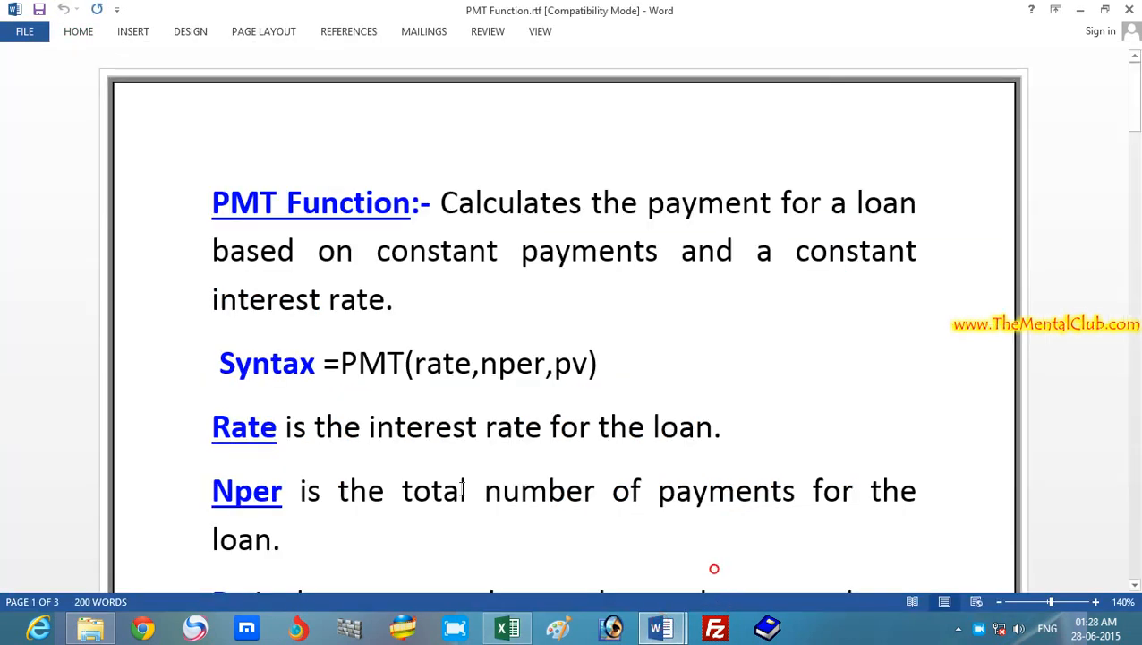
left_click_drag(278, 428, 722, 426)
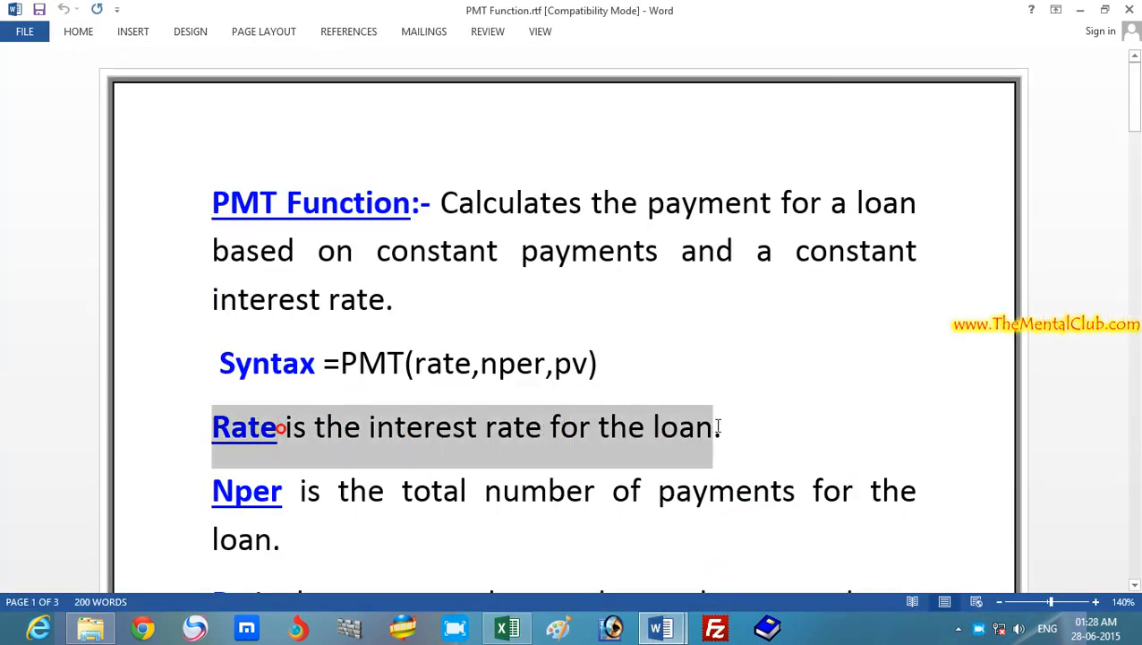
left_click(436, 456)
left_click_drag(284, 430, 649, 430)
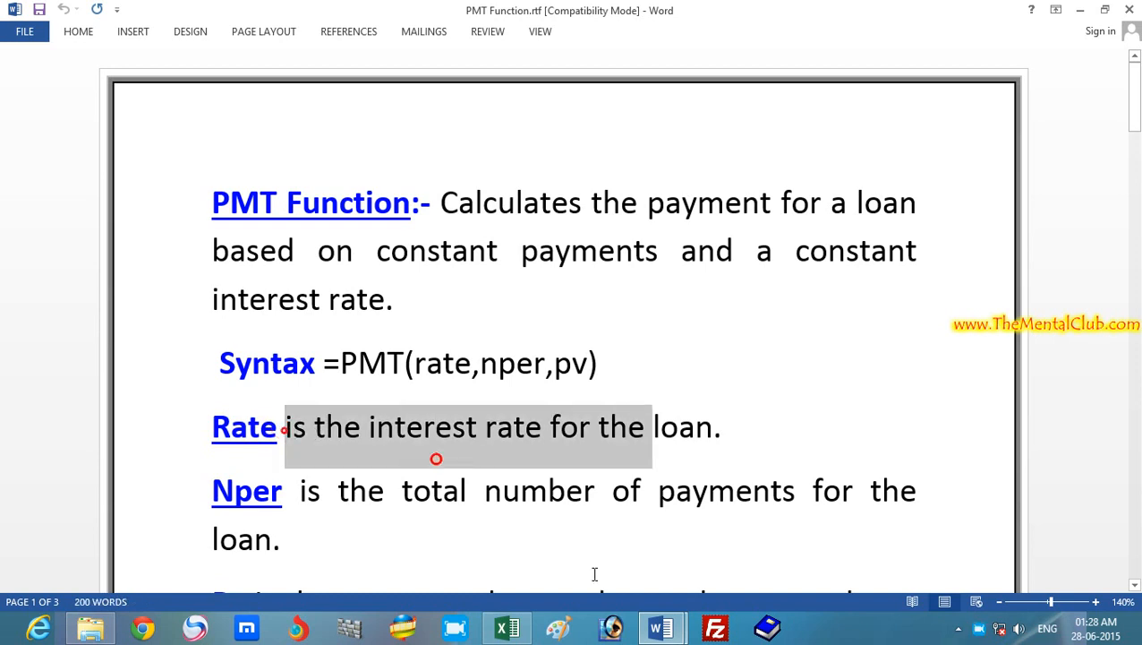
Switch back to Excel and enter the annual interest divided by 12, B6/12, as the rate argument of the PMT formula
left_click(518, 624)
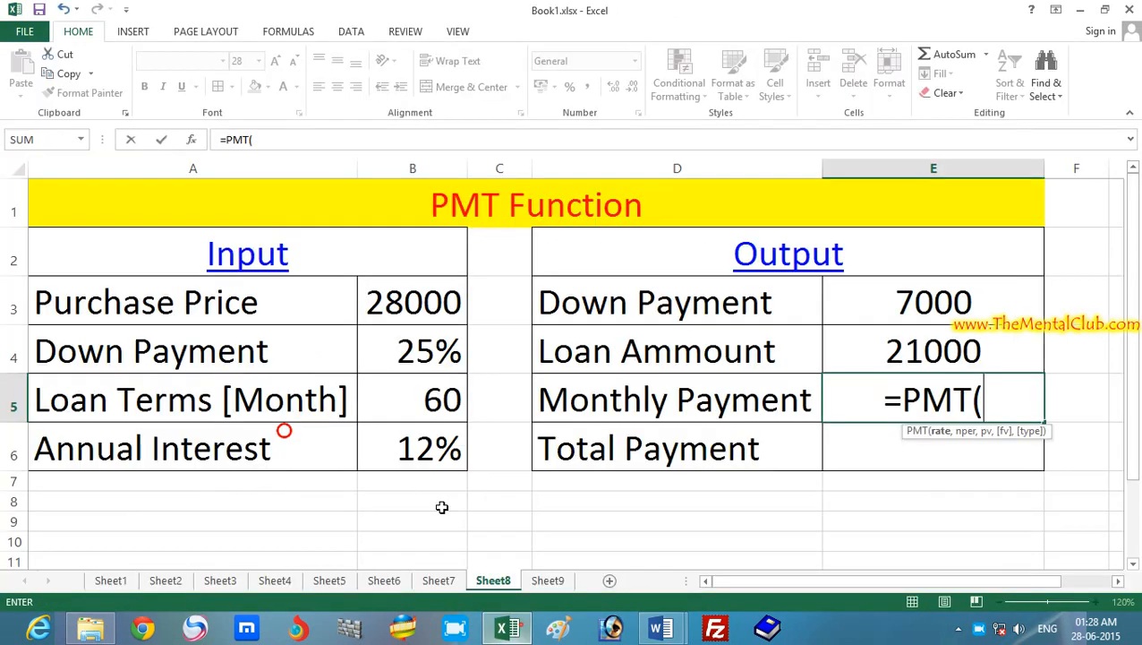
left_click(430, 453)
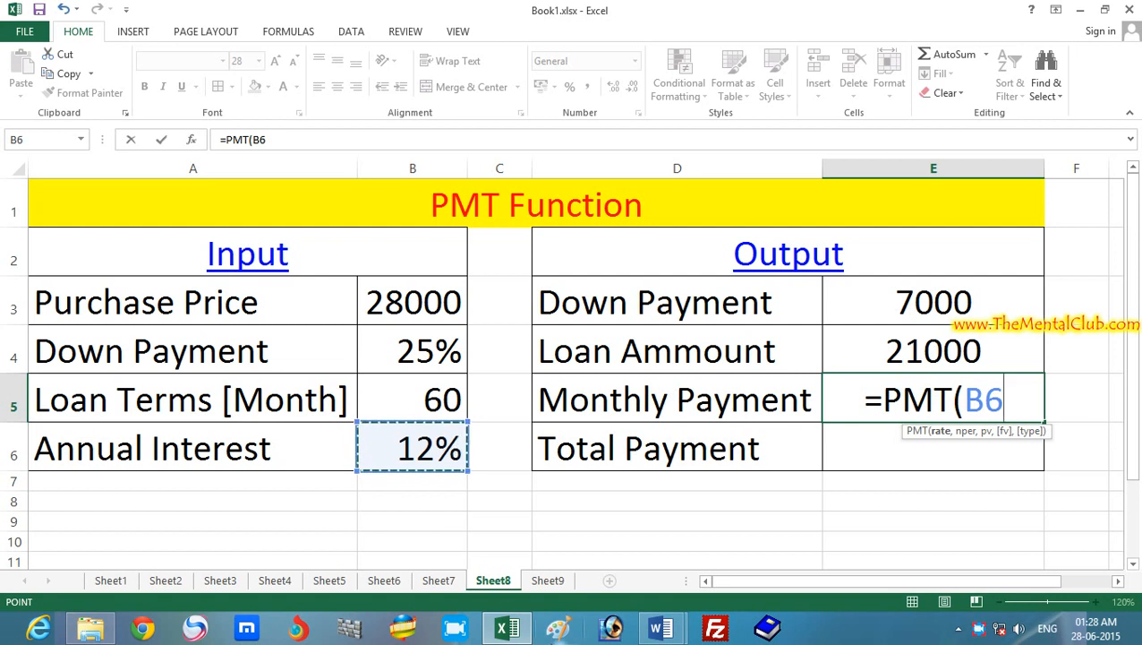
type("/12")
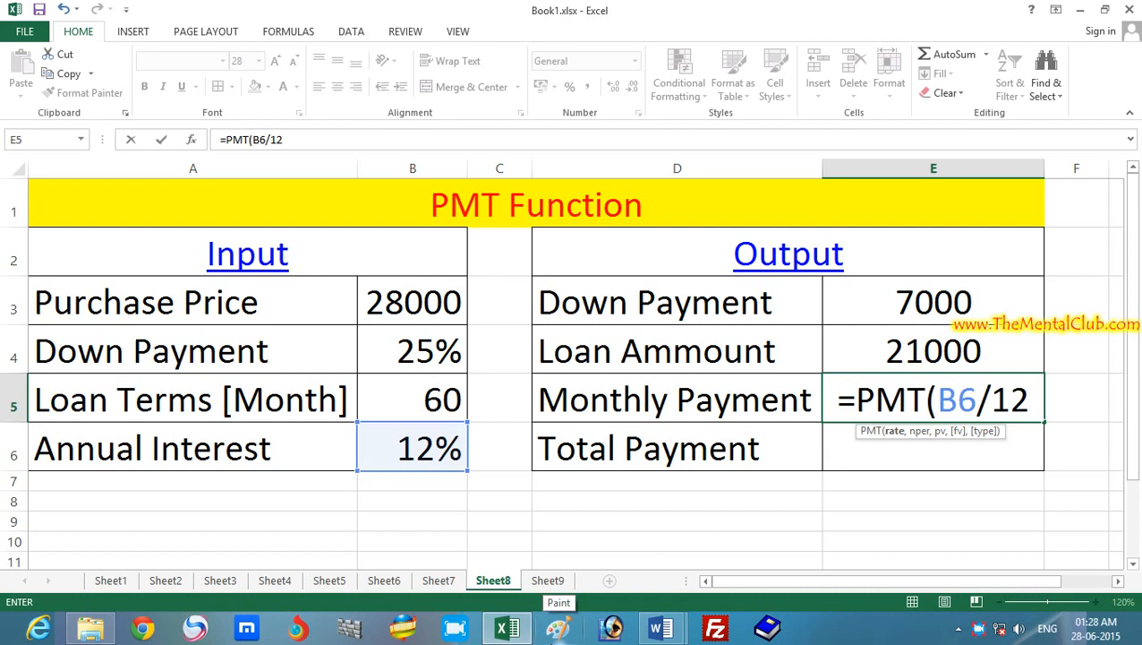
type(",")
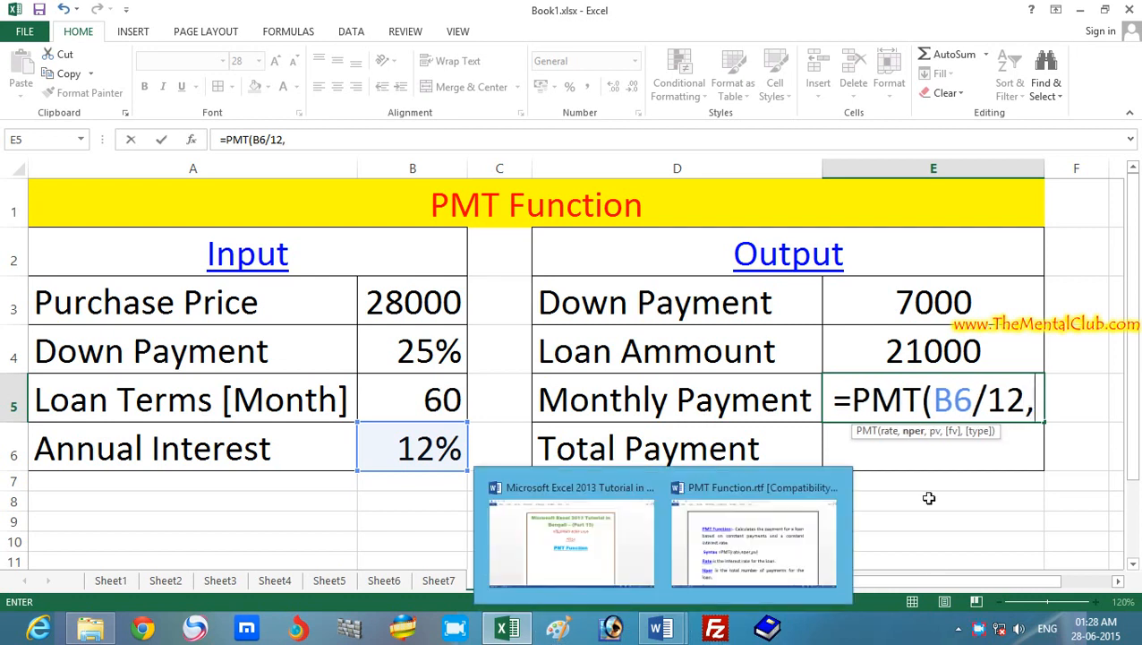
Switch to PMT Function.rtf in Word and read the definition of the Nper argument
left_click(663, 626)
left_click(734, 556)
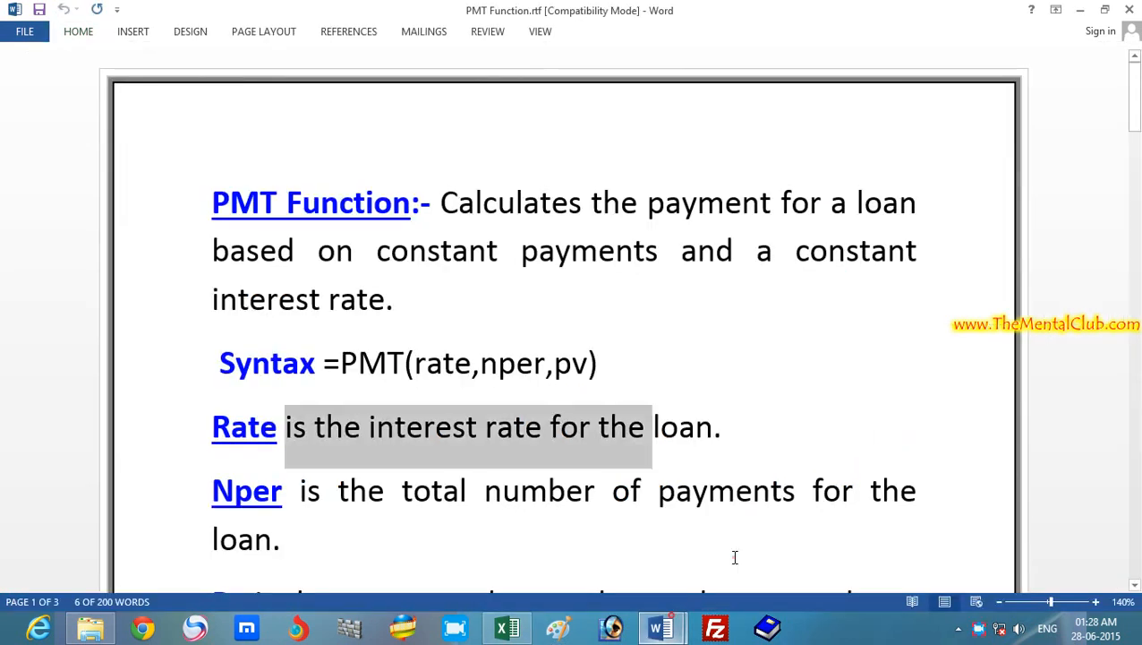
left_click(428, 485)
left_click_drag(289, 491, 950, 504)
left_click(951, 504)
left_click_drag(794, 524, 529, 533)
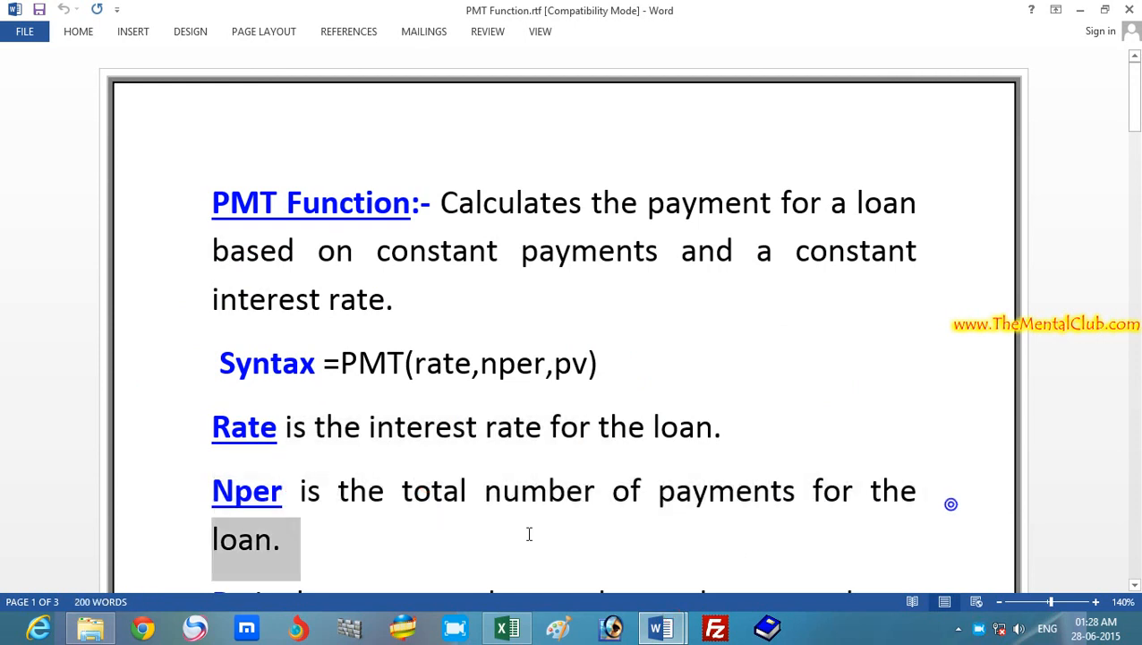
left_click(1080, 10)
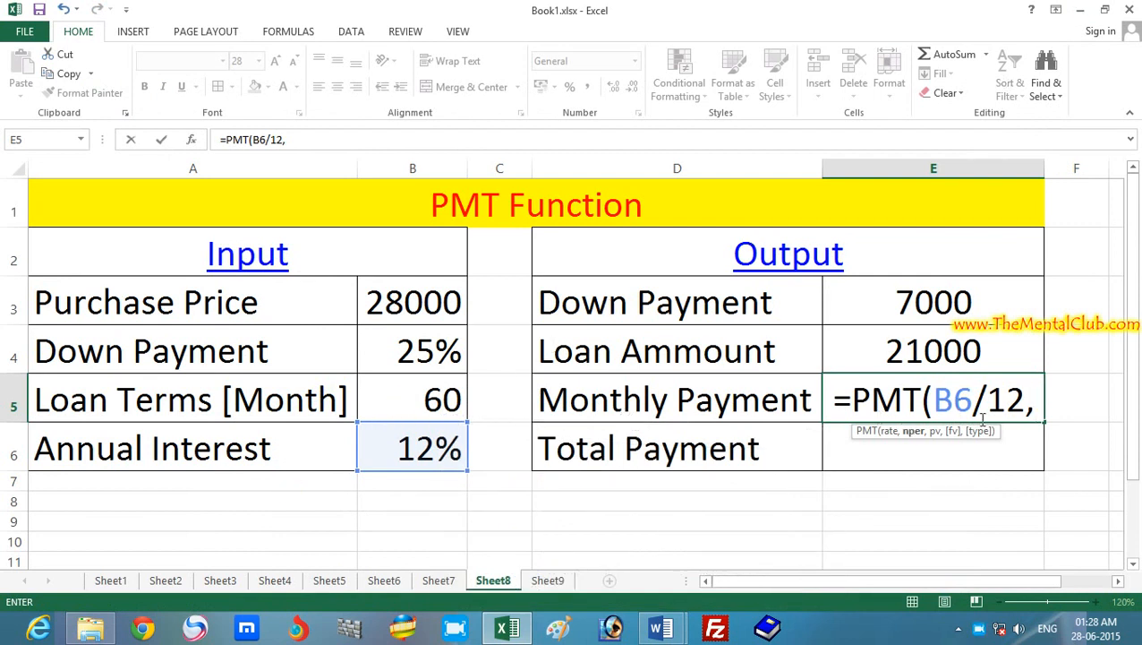
left_click(1034, 402)
left_click(510, 630)
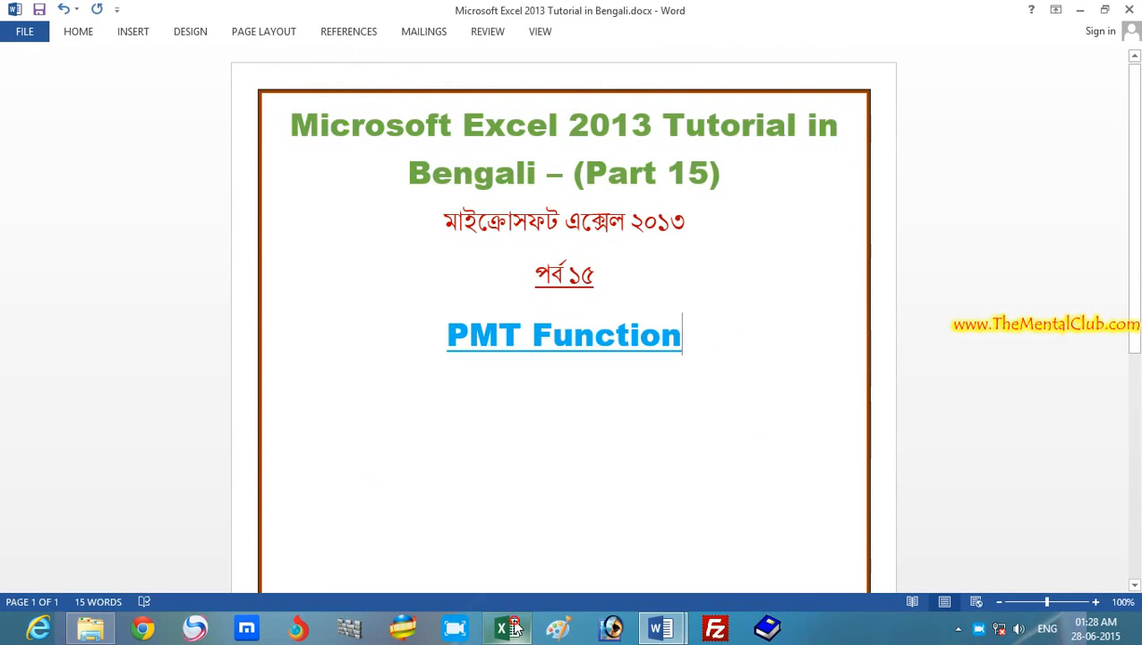
left_click(515, 629)
mouse_move(661, 630)
left_click(726, 580)
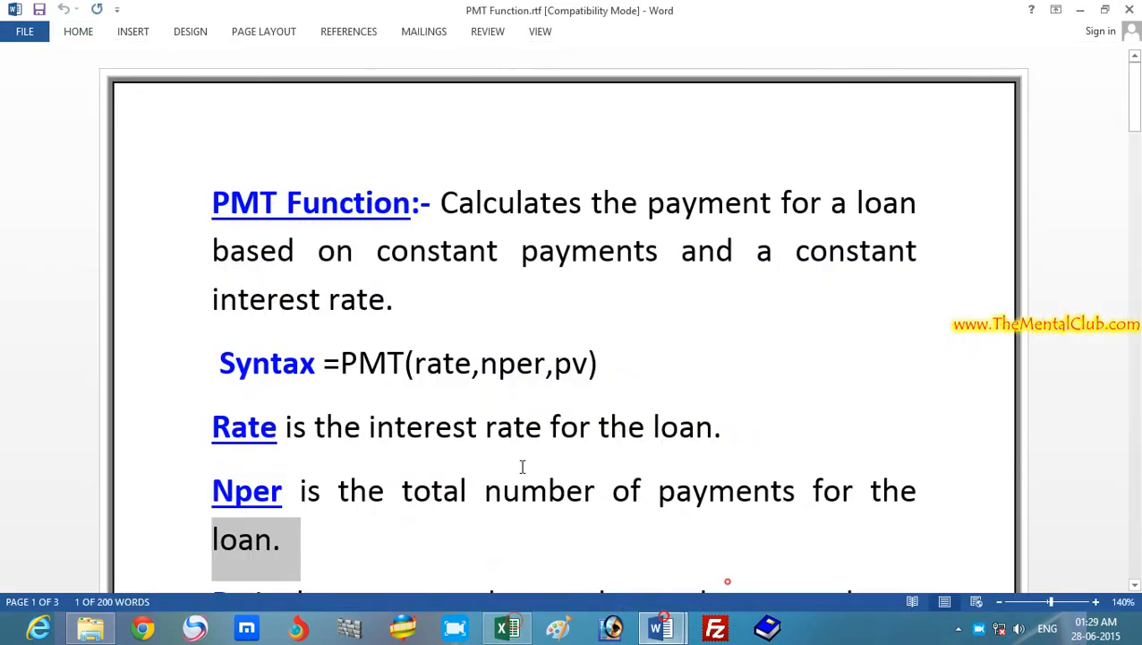
left_click_drag(305, 491, 917, 495)
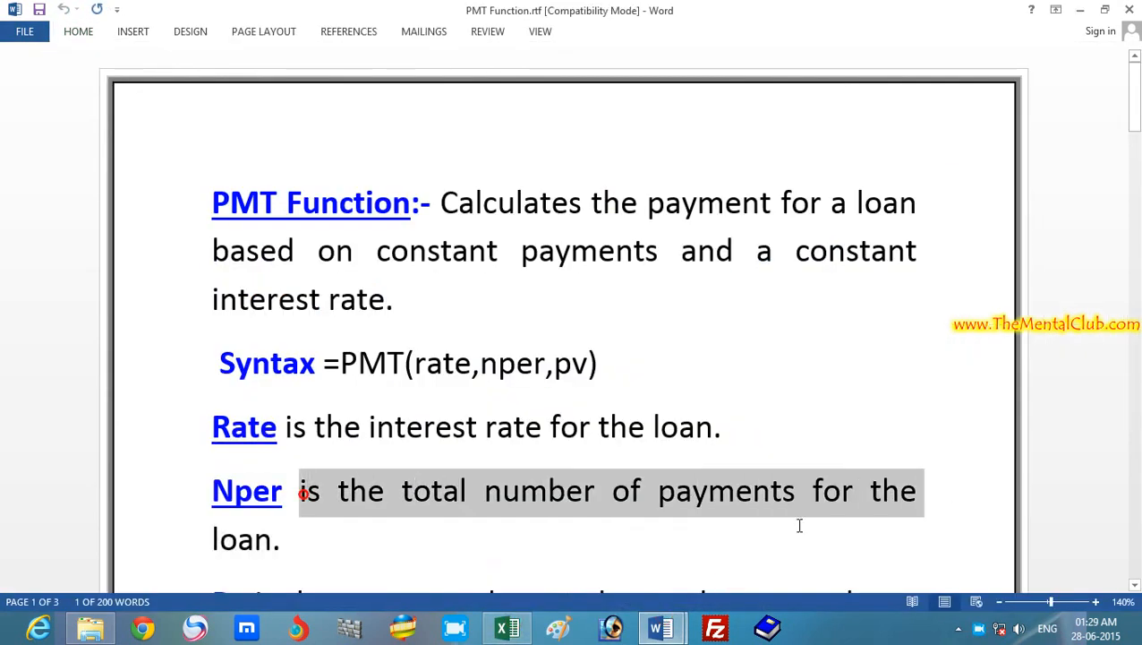
left_click(661, 629)
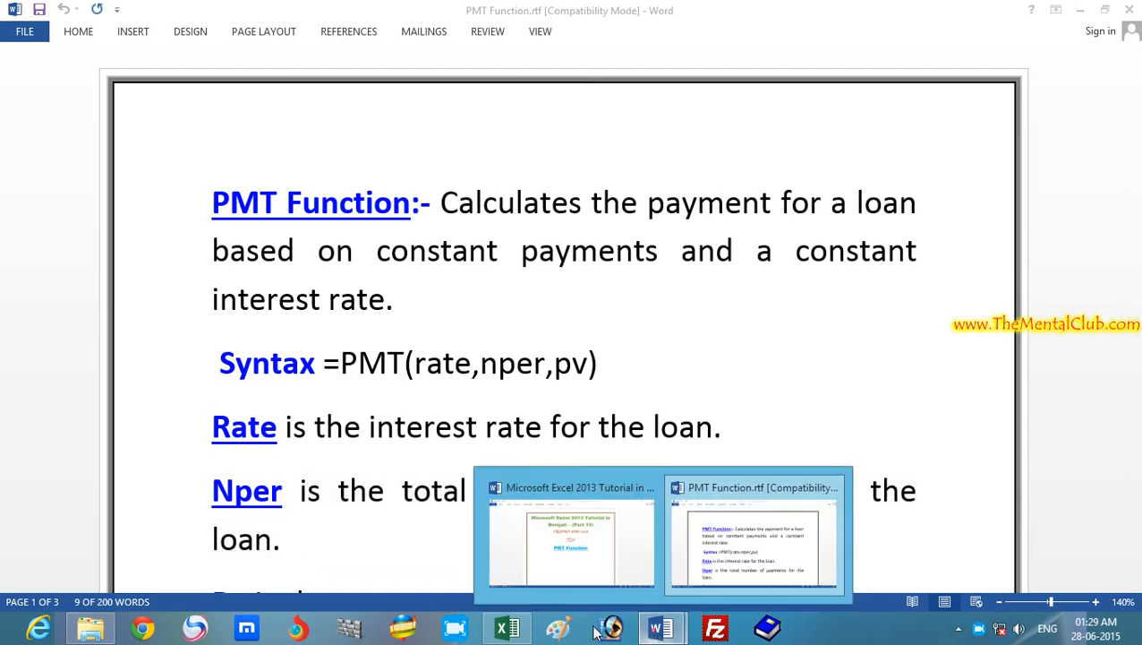
Switch back to Excel and add the loan term cell B5 as the nper argument of the PMT formula
left_click(508, 629)
left_click(425, 404)
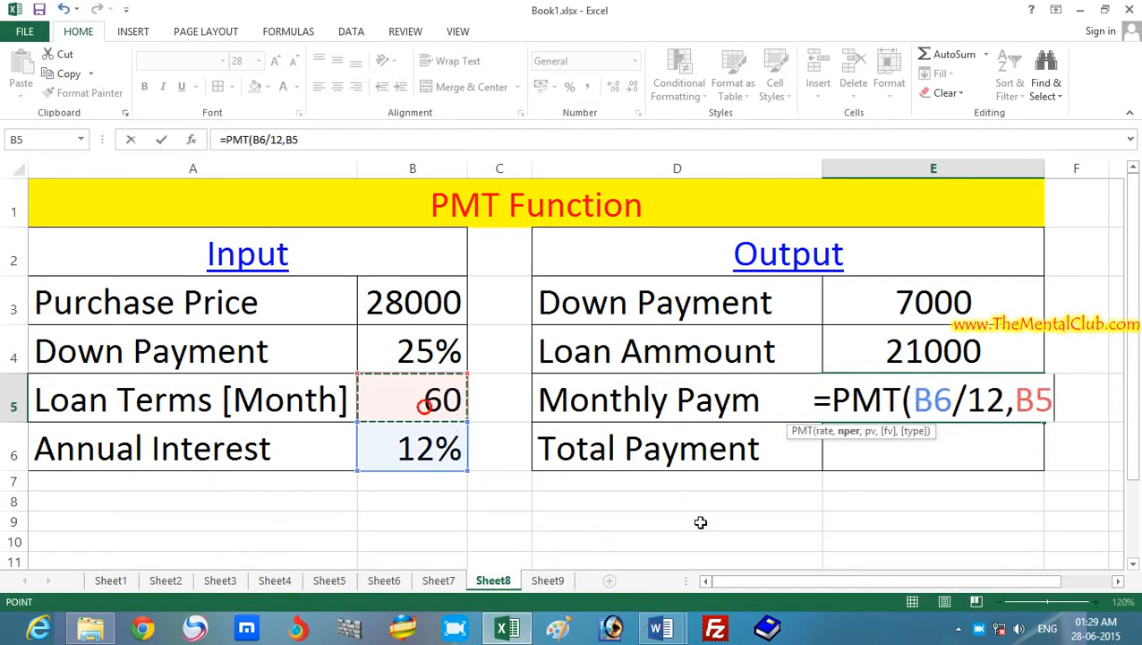
type(",")
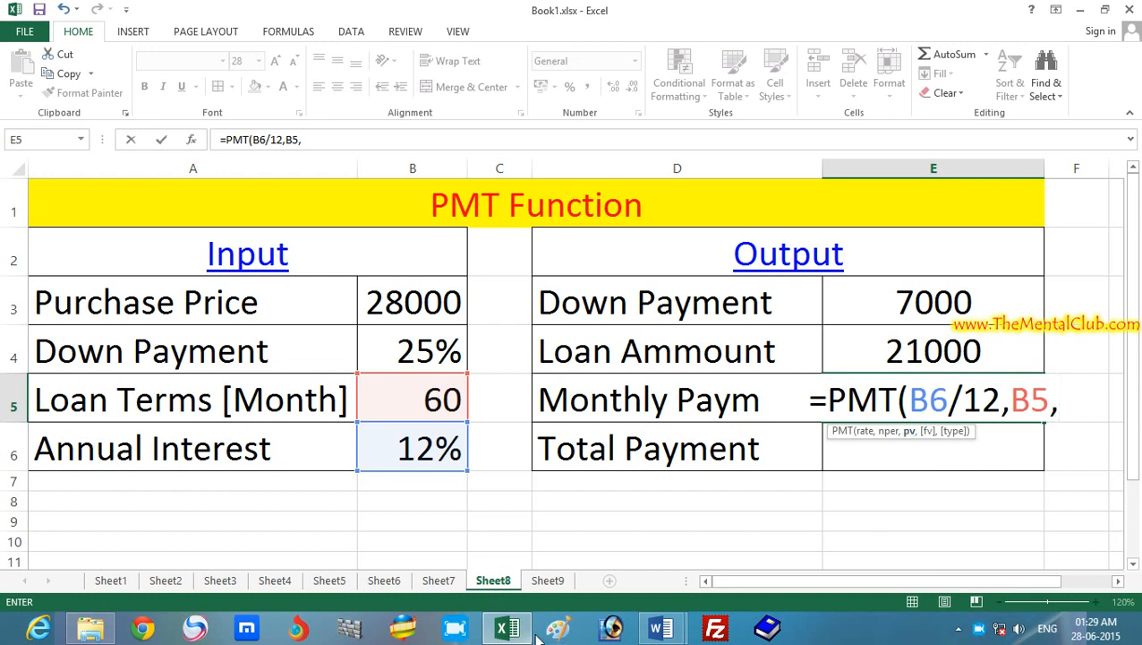
Switch to PMT Function.rtf in Word and read the definition of the Pv argument below Nper
mouse_move(663, 628)
left_click(725, 565)
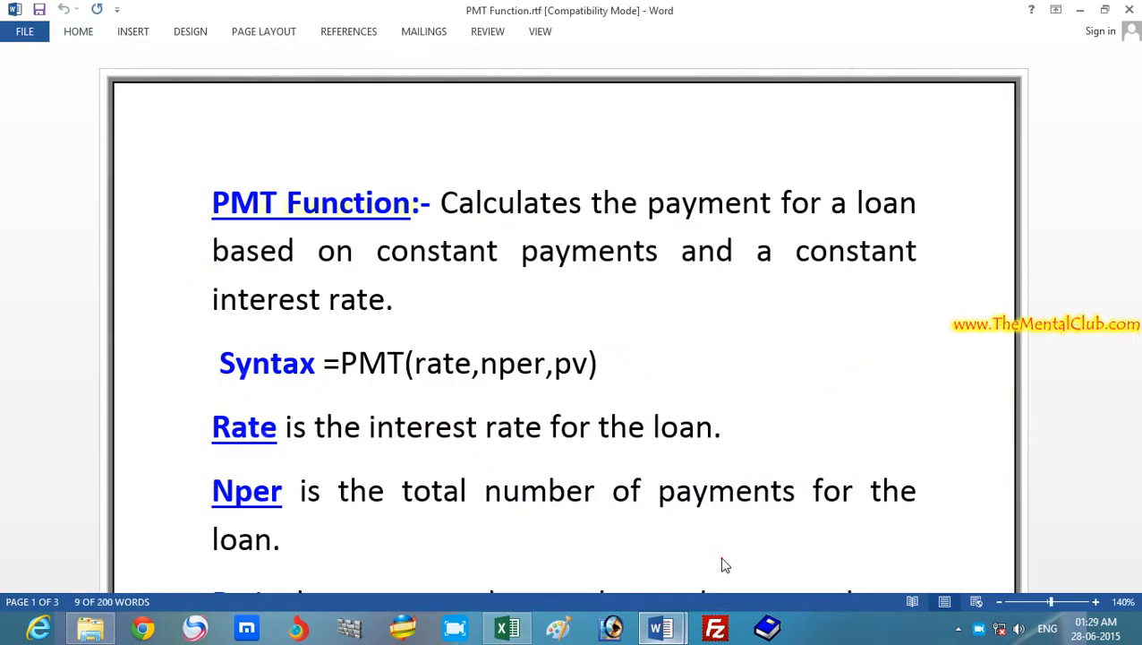
left_click_drag(1134, 128, 1135, 145)
mouse_move(259, 374)
left_mouse_down()
mouse_move(538, 473)
mouse_move(258, 393)
left_mouse_up()
left_click(530, 475)
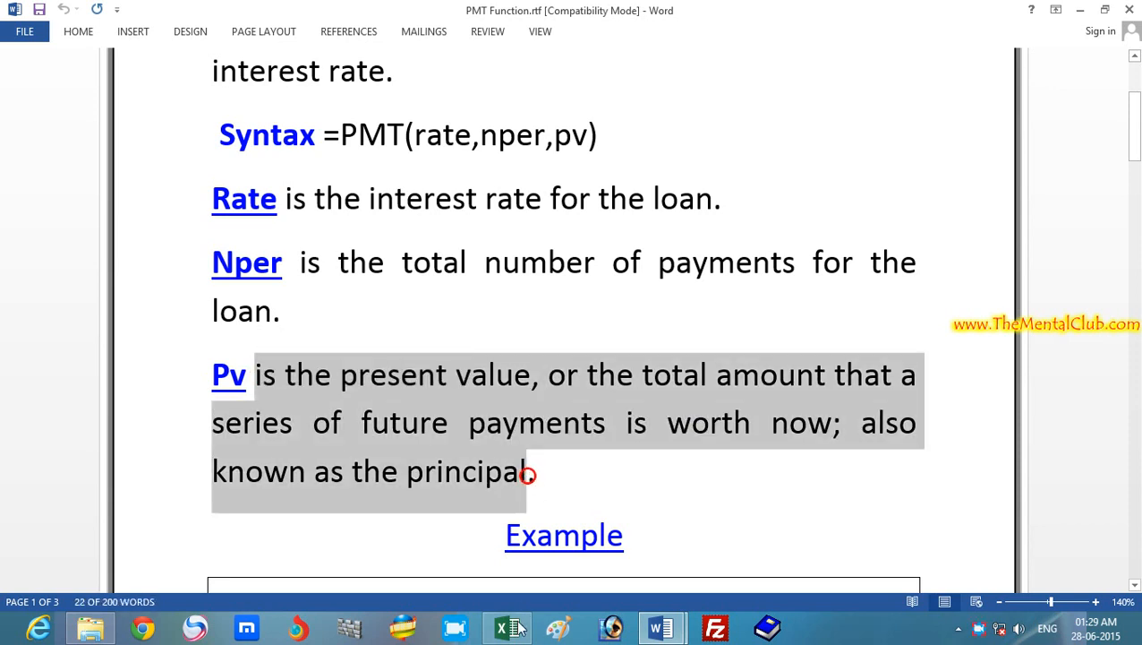
Switch back to Excel and complete the monthly payment formula in E5 with the negative loan amount as =PMT(B6/12,B5,-E4)
left_click(509, 628)
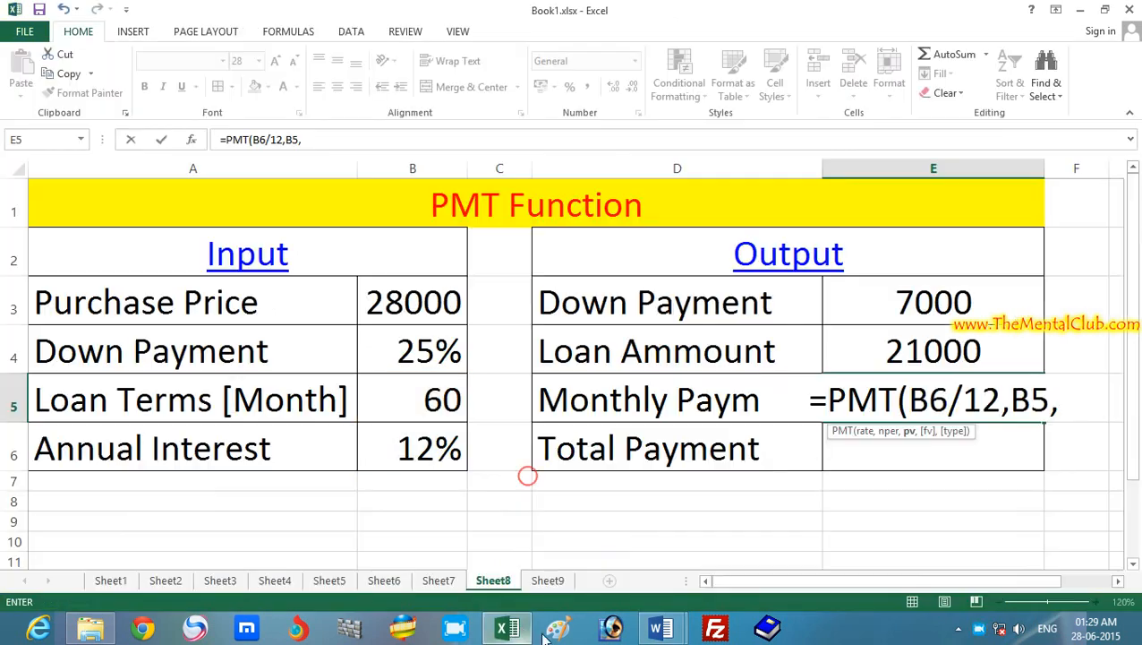
left_click(933, 355)
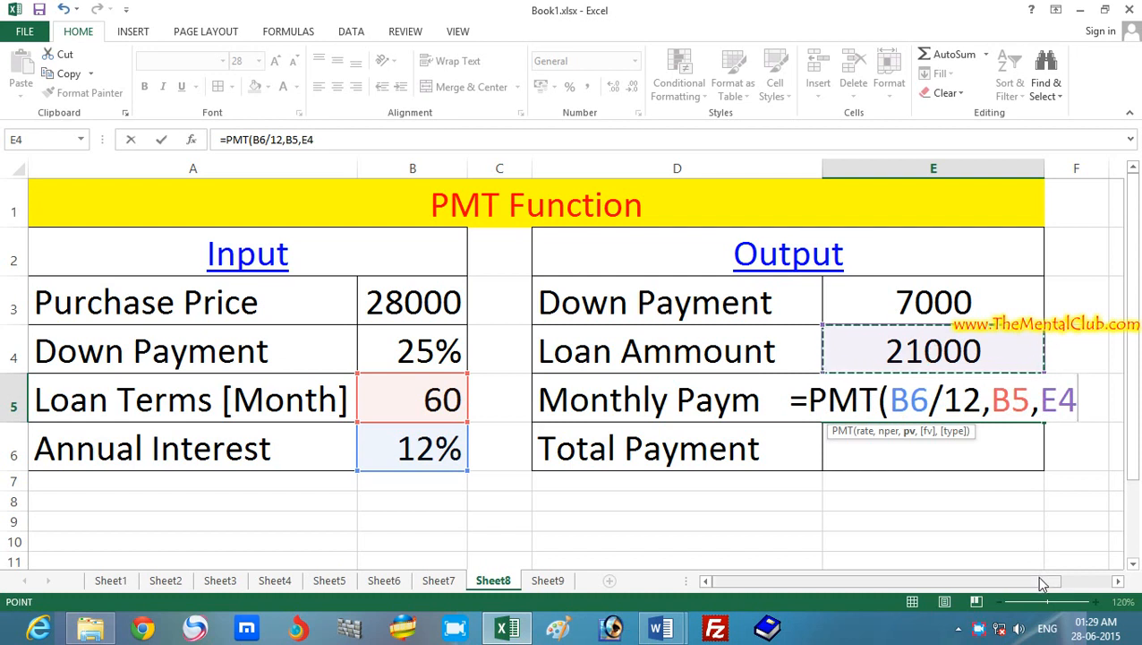
type(")")
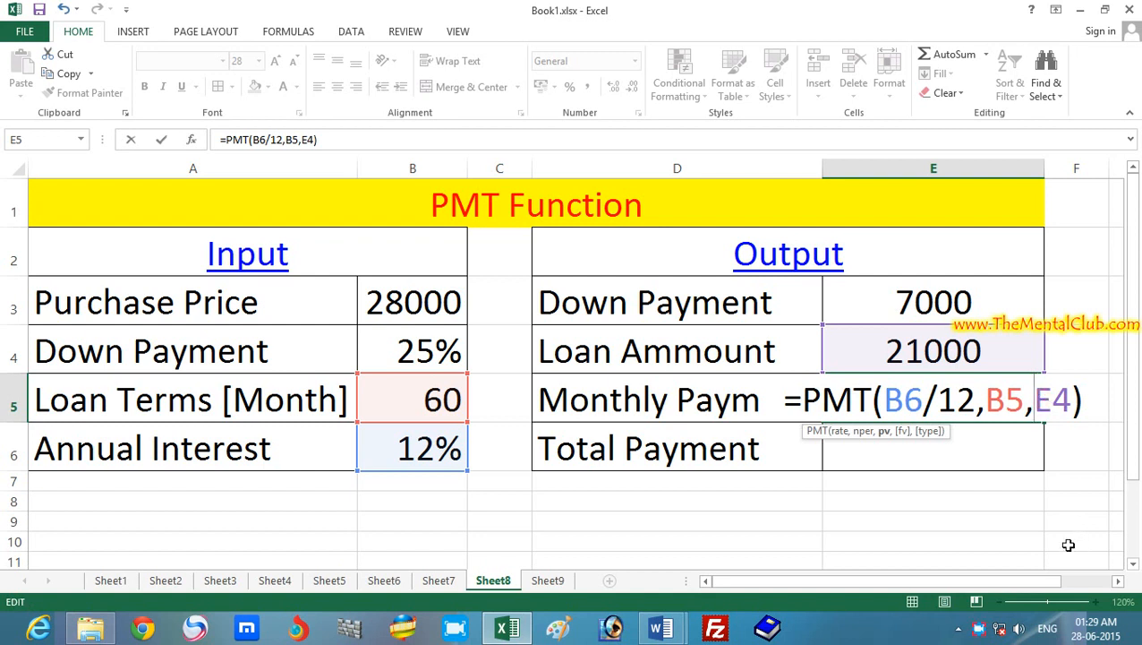
type("-")
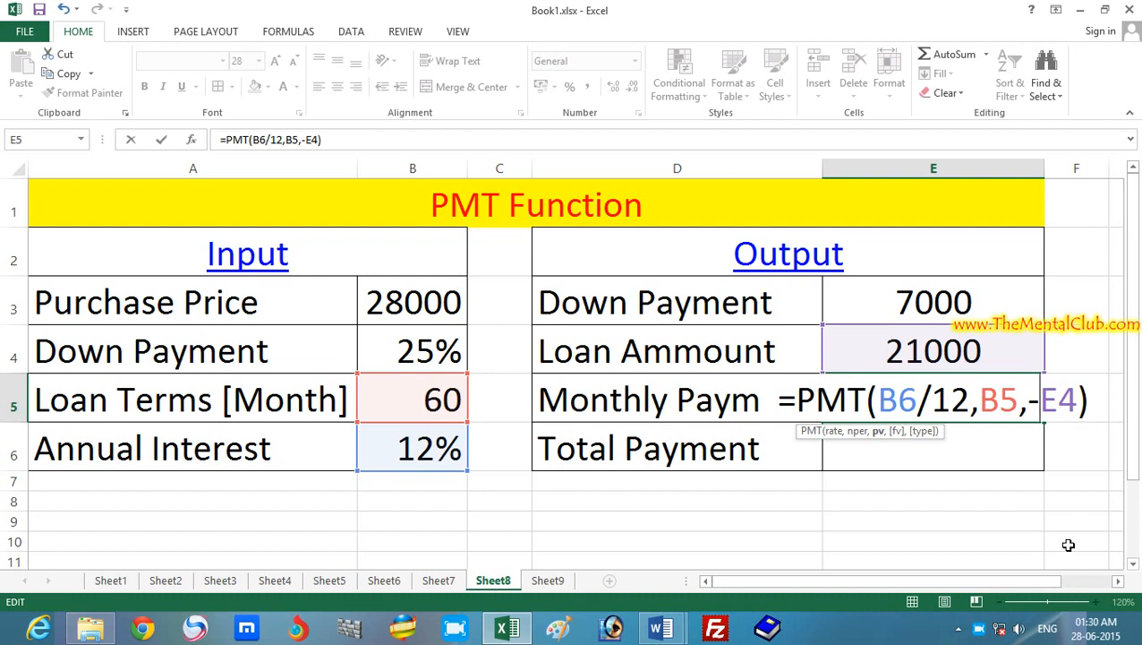
key("Return")
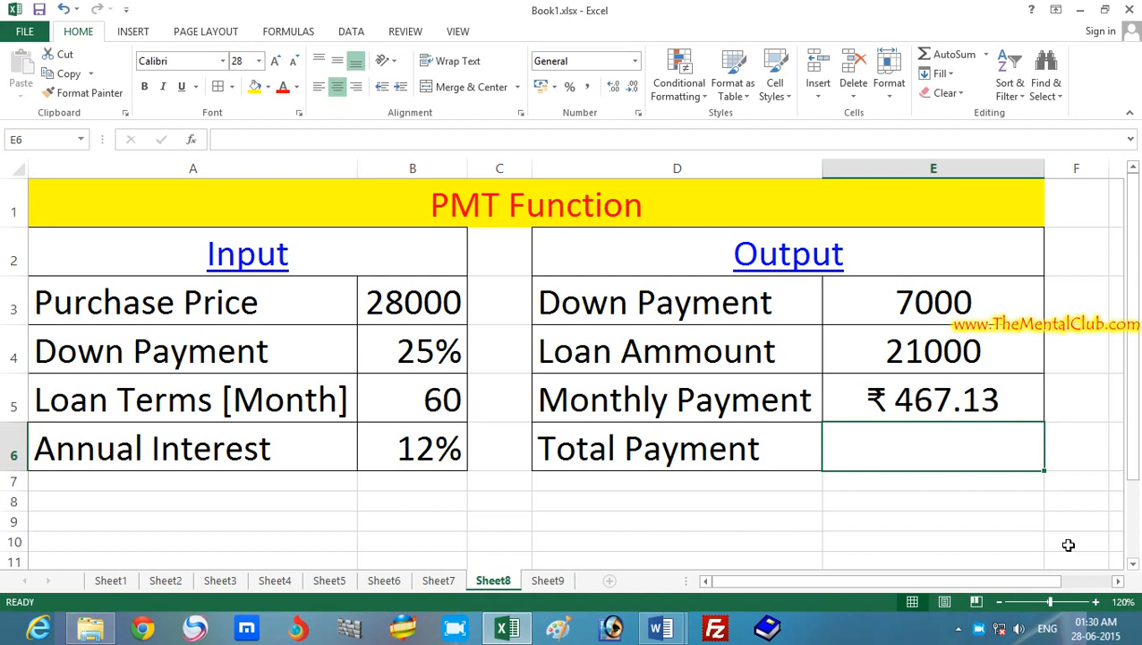
Examine the purchase price, down payment, monthly payment and loan term cells to see what the Total Payment calculation needs
left_click(414, 300)
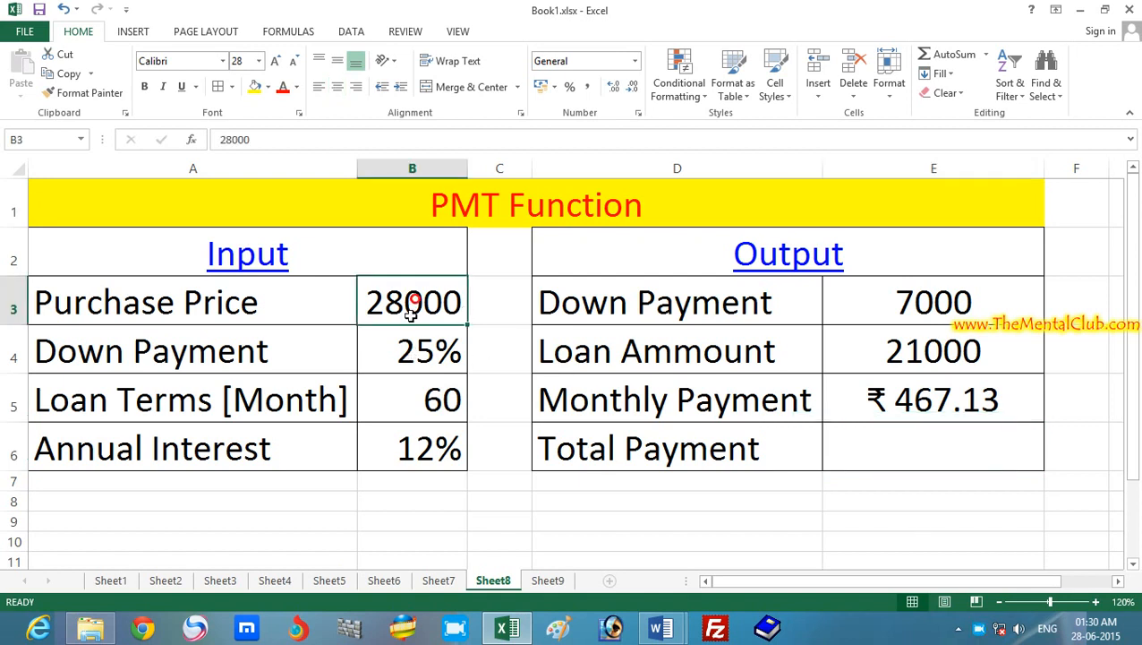
left_click(886, 452)
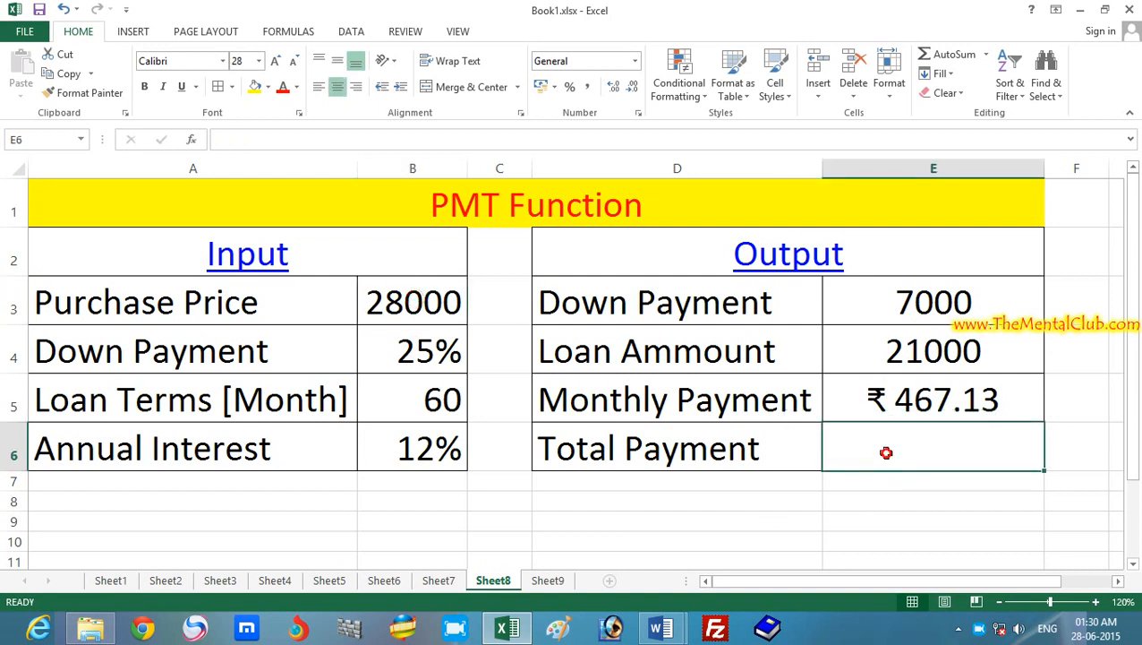
left_click(924, 308)
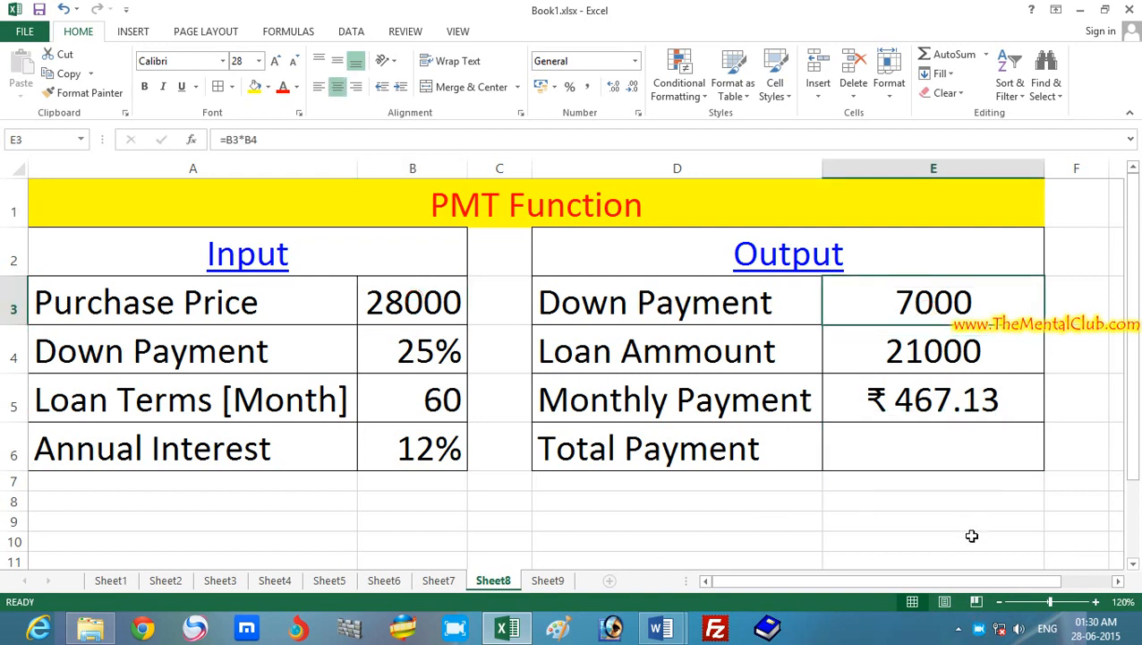
left_click(931, 405)
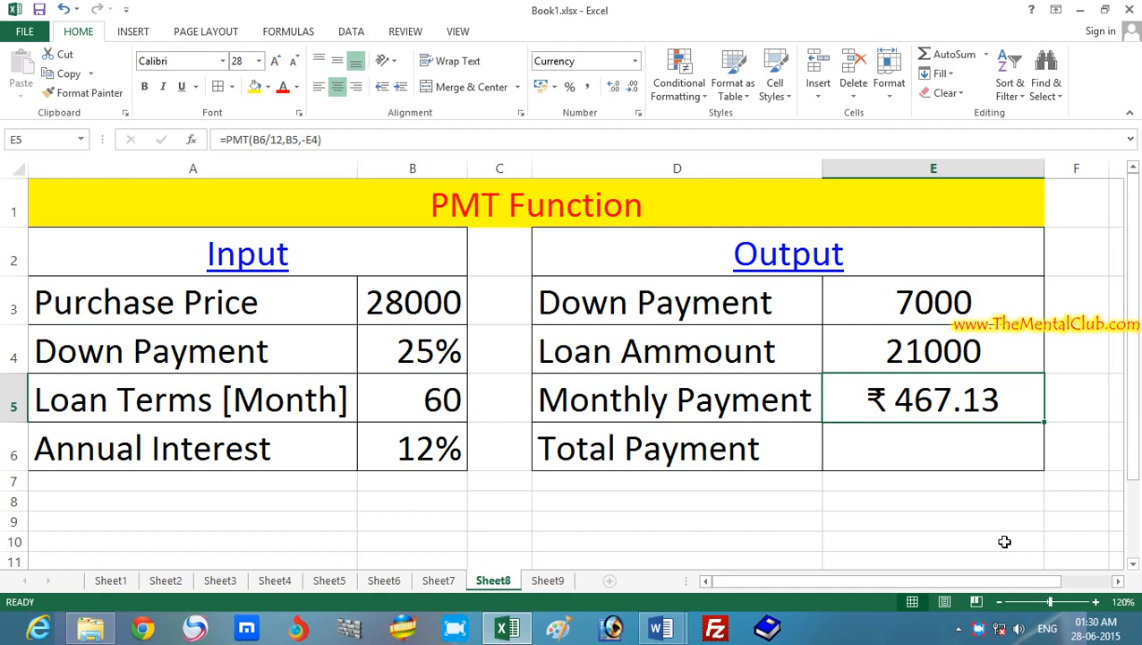
left_click(439, 406)
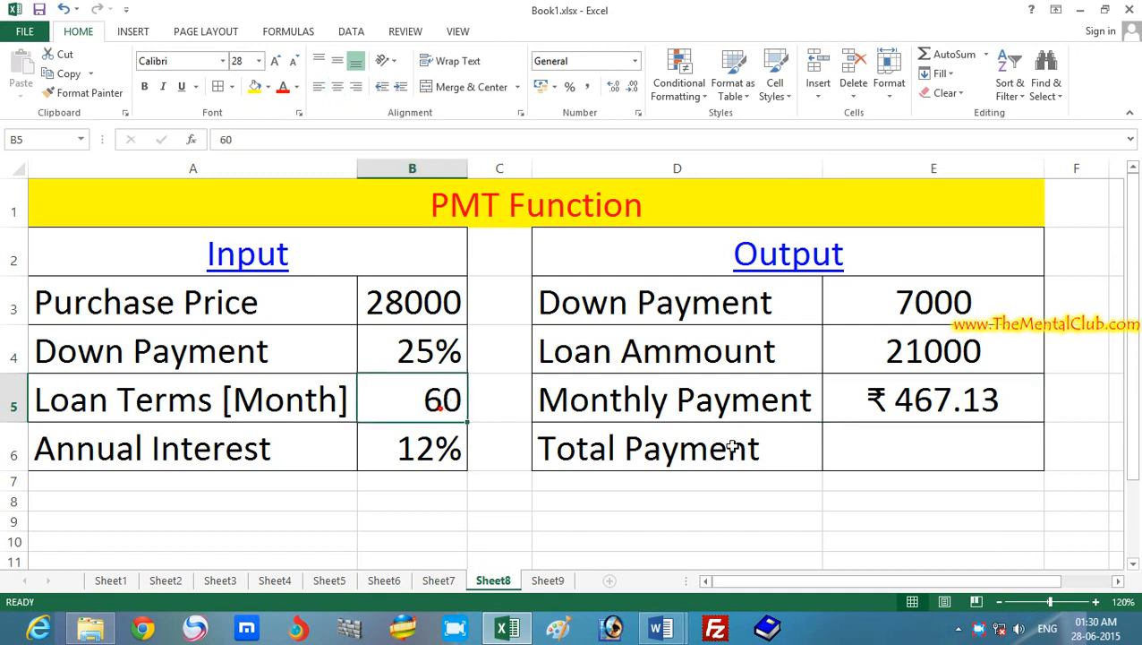
left_click(905, 405)
left_click(440, 407)
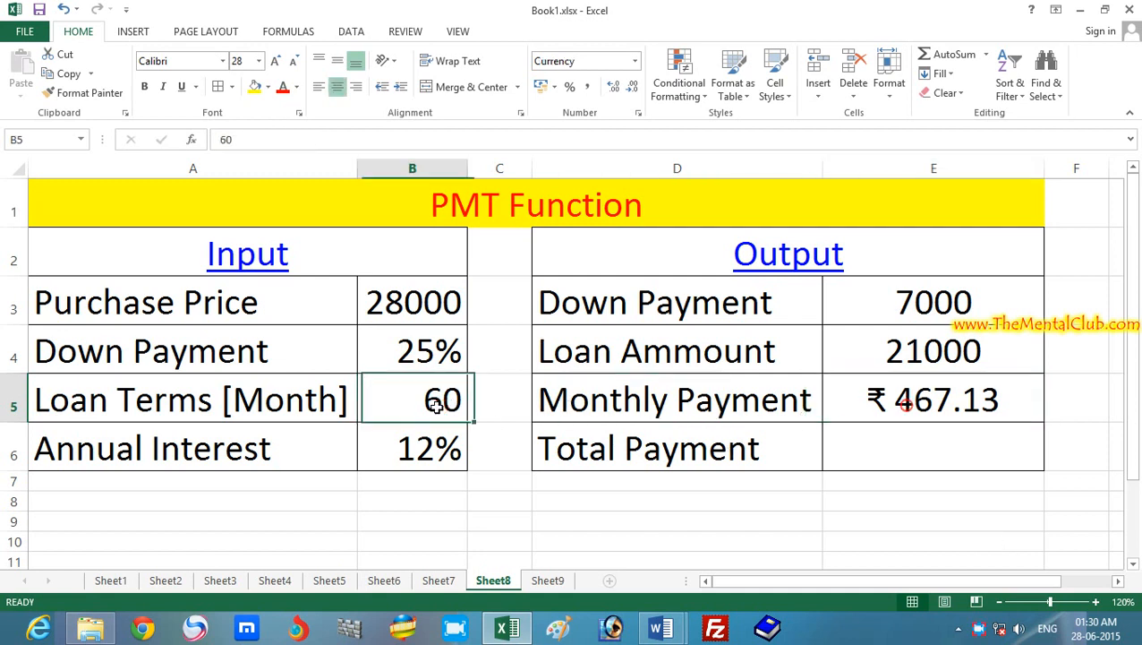
left_click(902, 454)
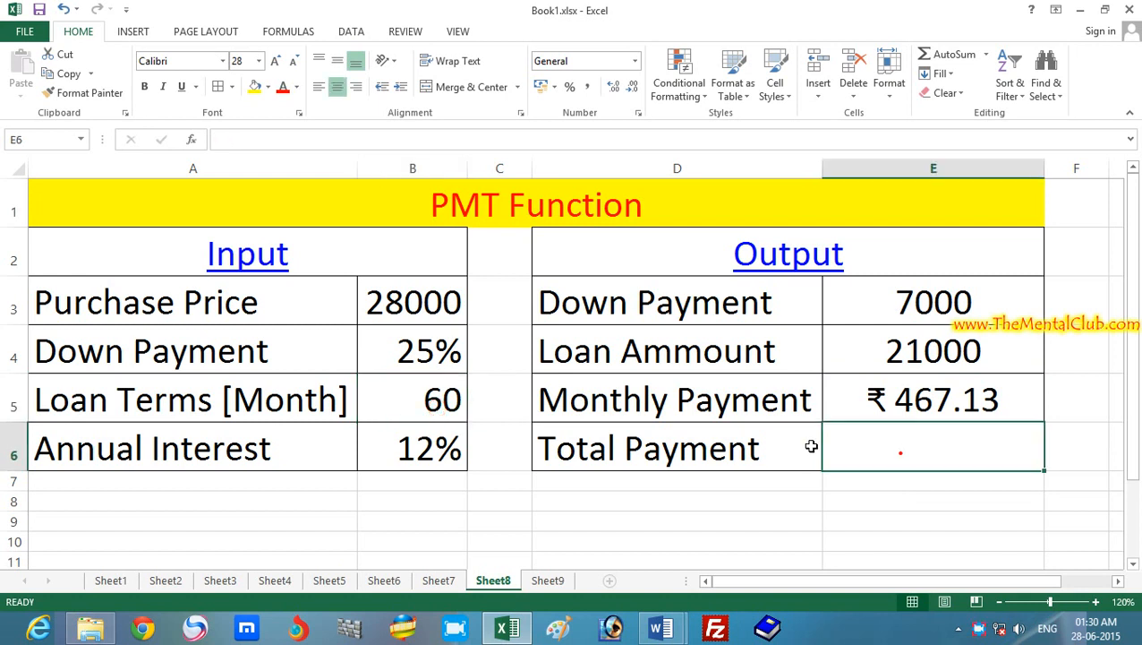
left_click(417, 406)
left_click(900, 453)
Enter the formula =E5*B5 in E6 to multiply the monthly payment by the loan term
left_click(930, 458)
type("=")
left_click(911, 385)
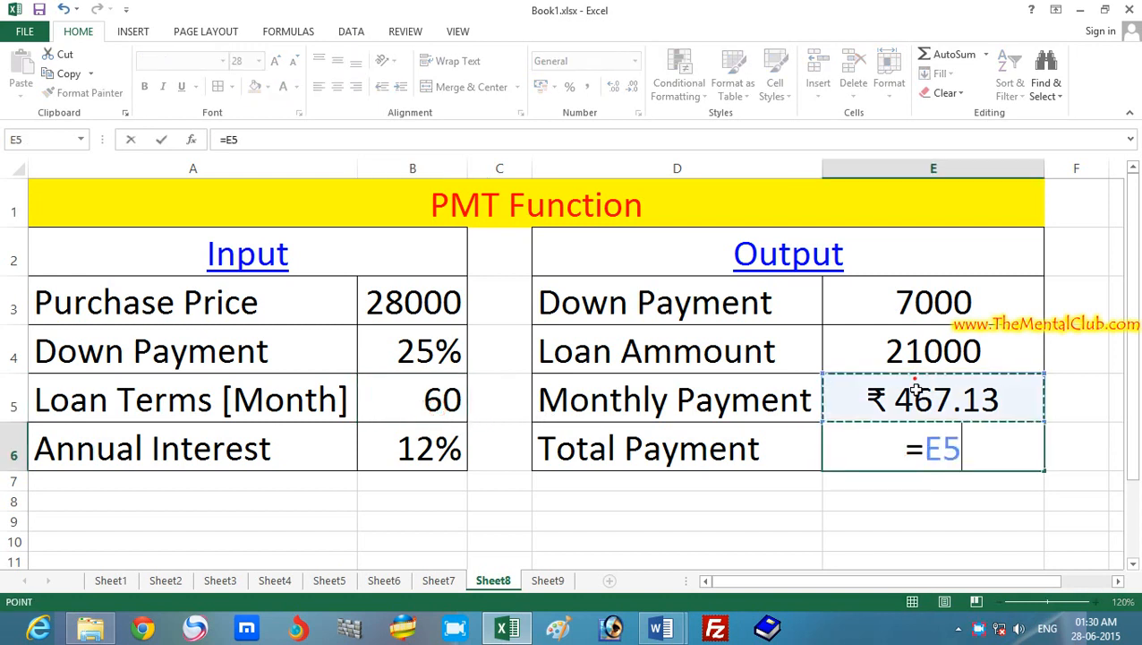
type("*")
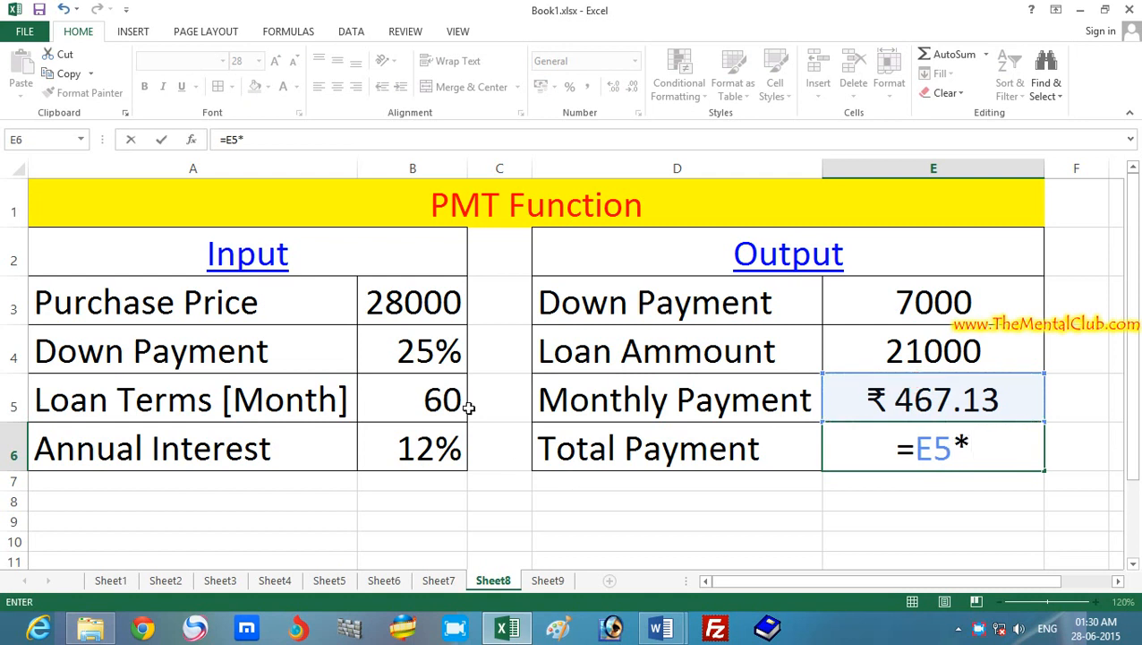
left_click(443, 398)
key("Return")
left_click(934, 456)
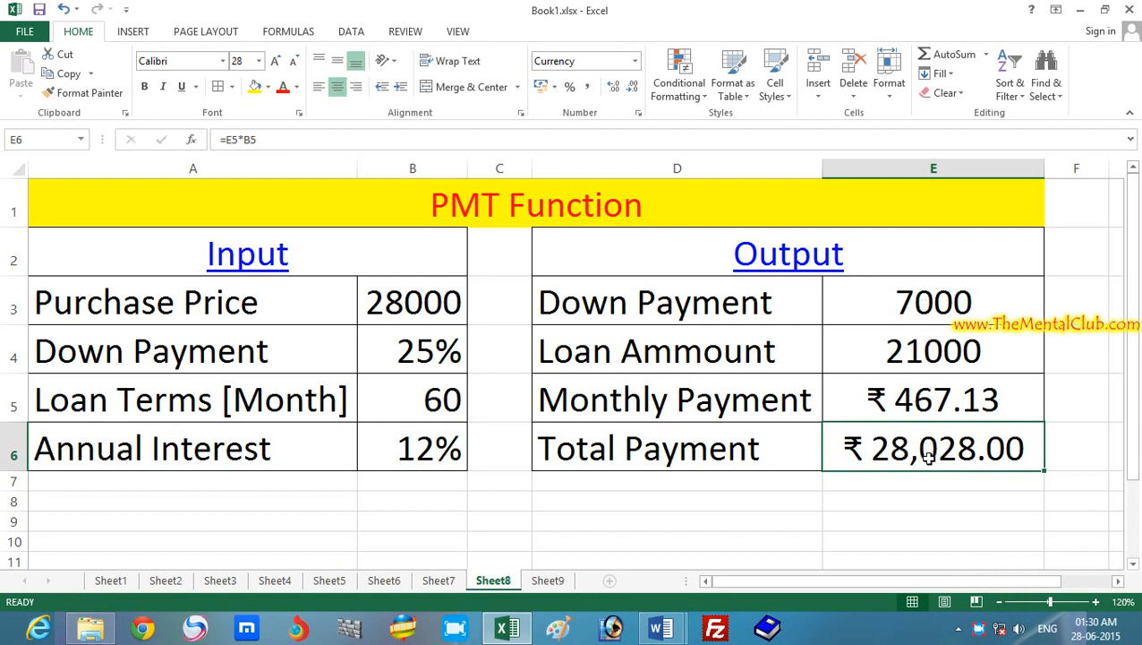
left_click(930, 410)
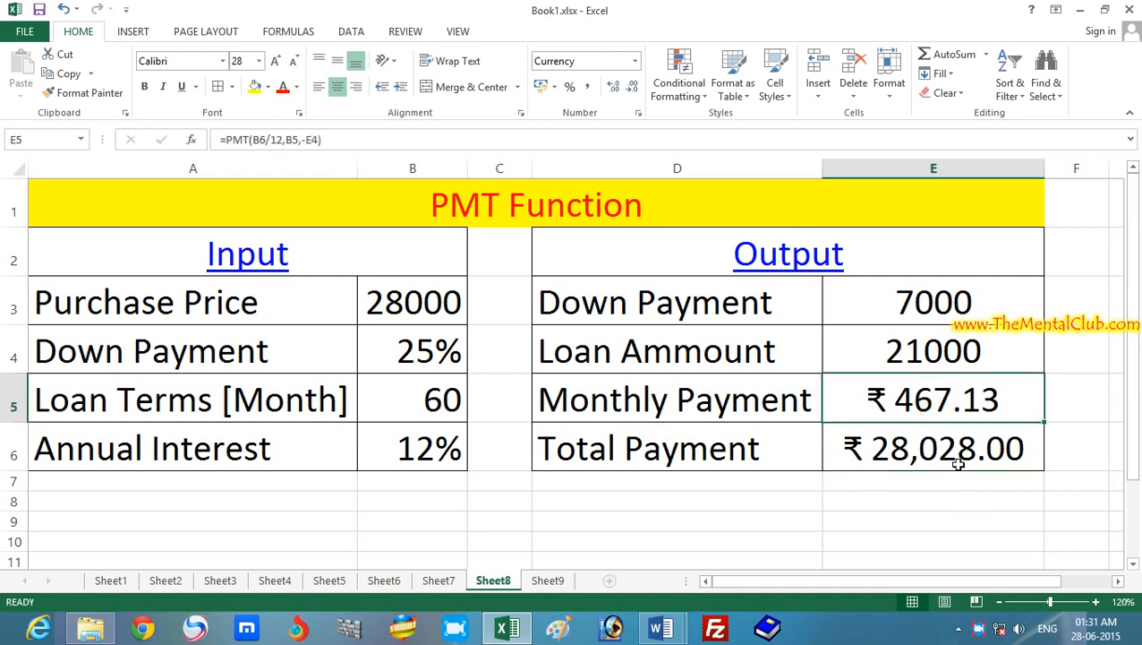
Revise the Total Payment formula in E6 to =(E5*B5)+E3 so that it adds the down payment
double_click(963, 442)
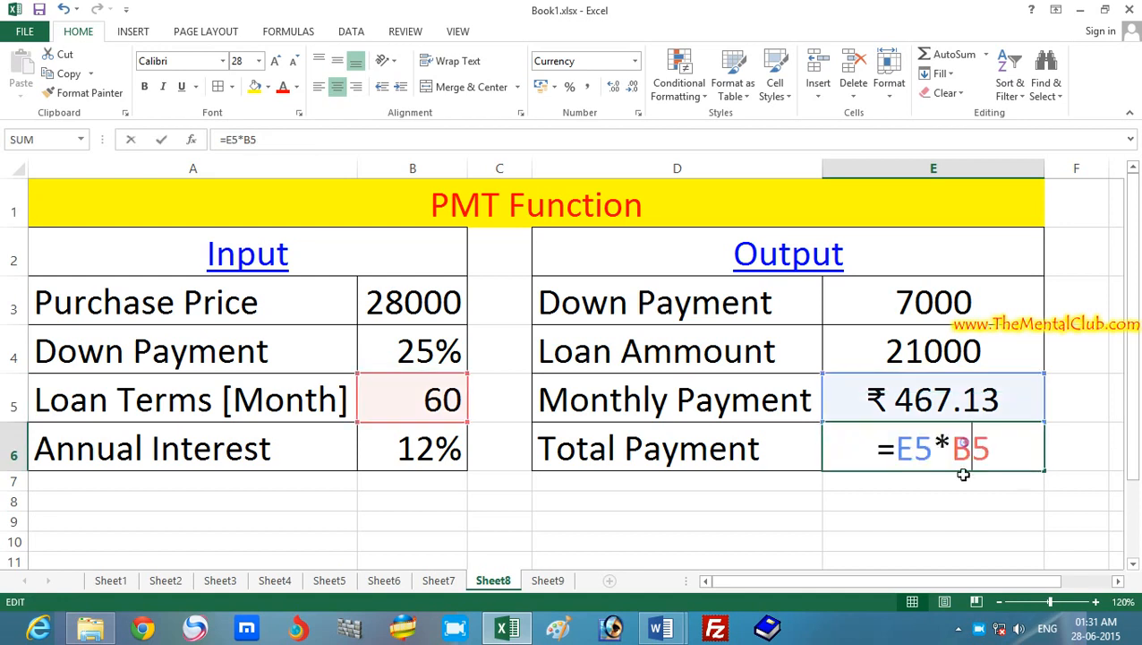
left_click(899, 443)
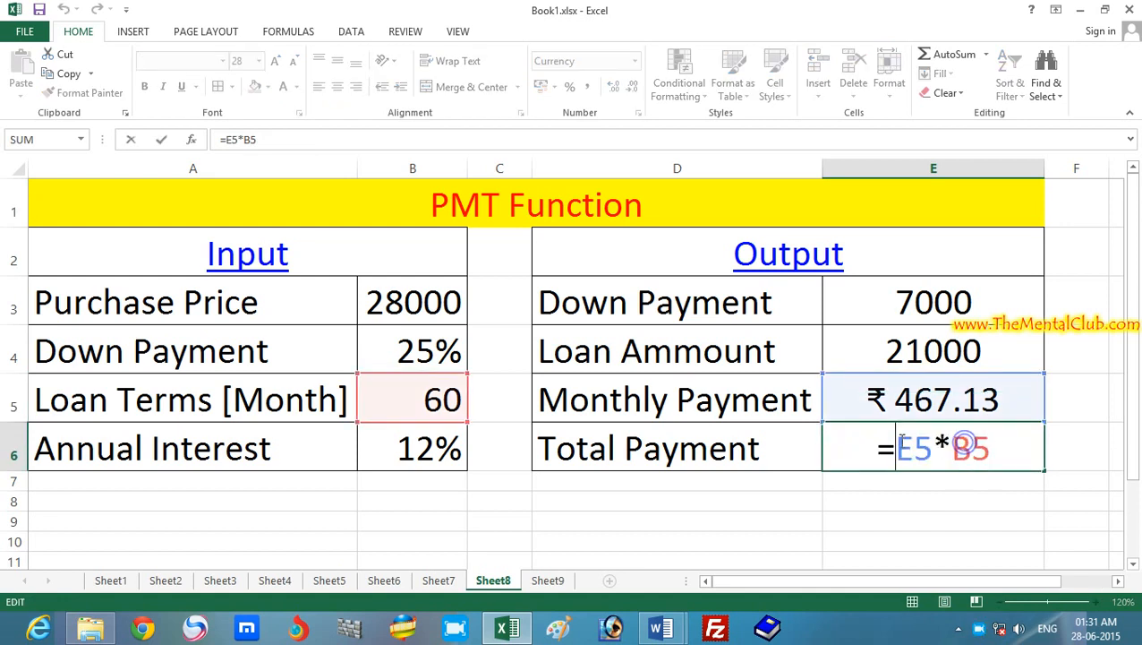
type("(")
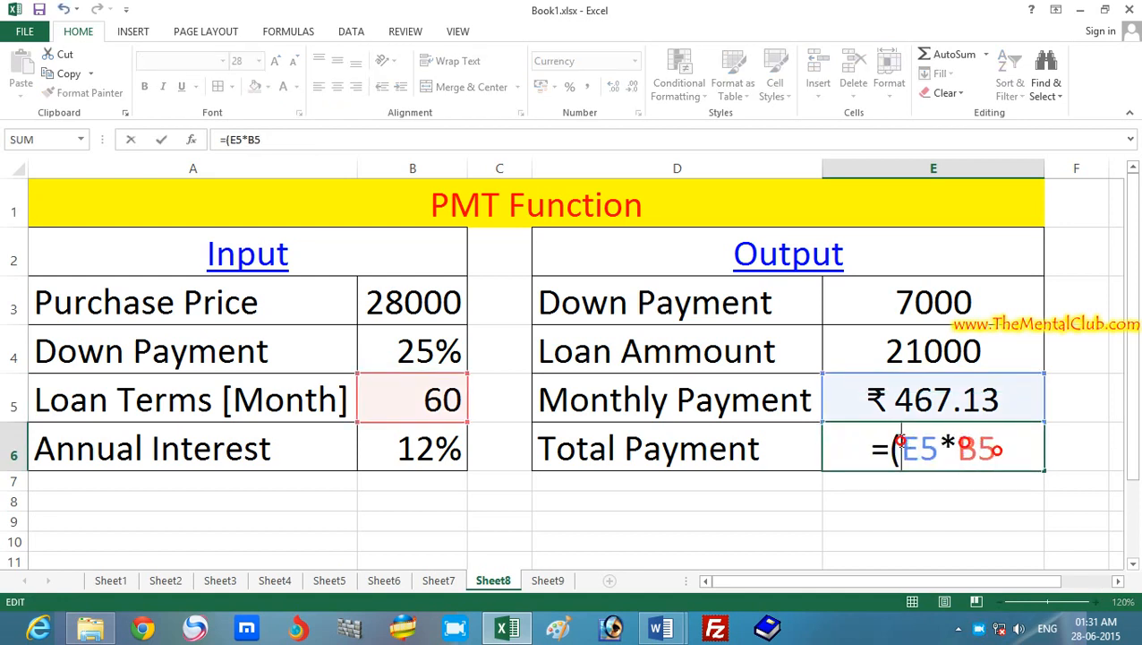
left_click(1002, 448)
type(")+")
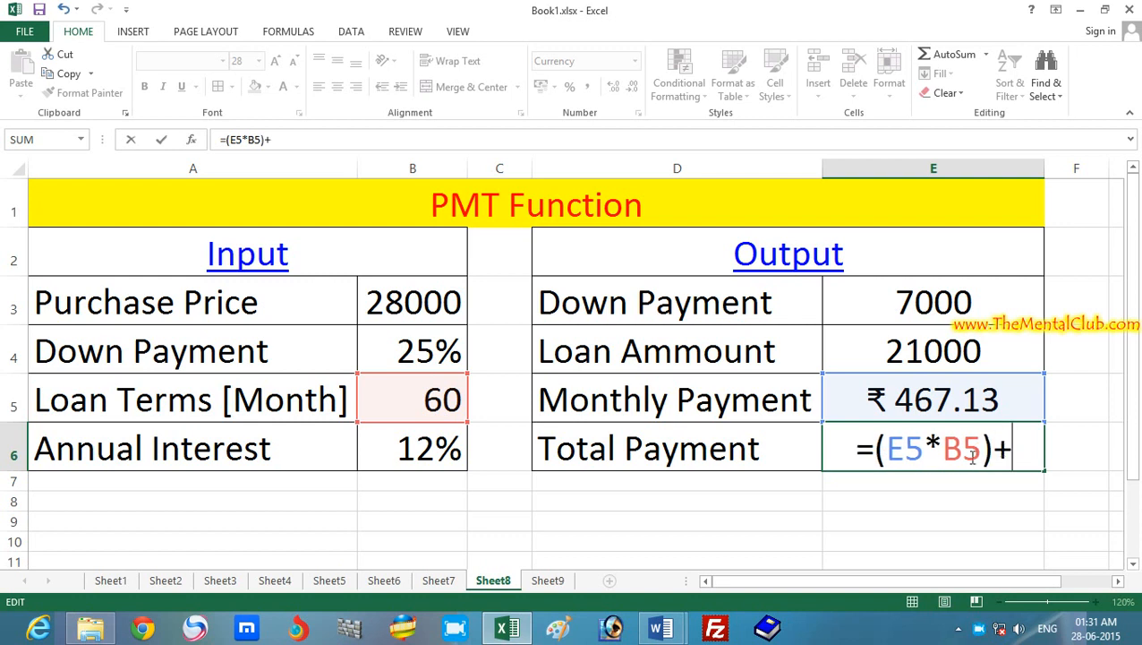
left_click(959, 302)
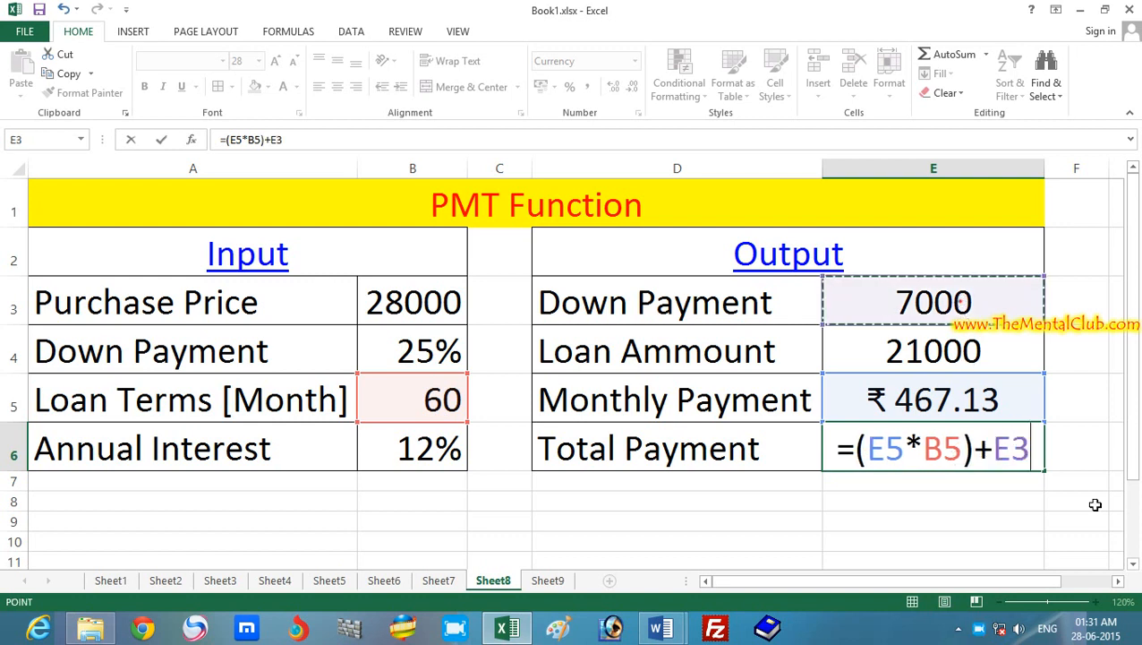
key("Return")
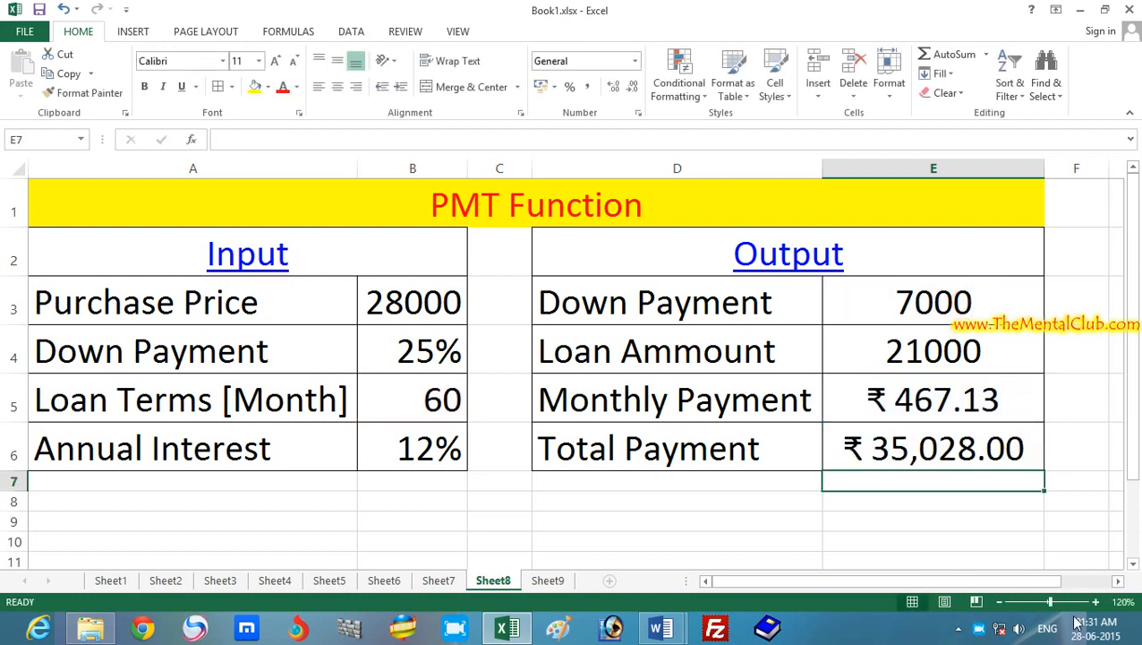
Compare the total payment in E6 with the purchase price in B3 and the monthly payment in E5
left_click(900, 445)
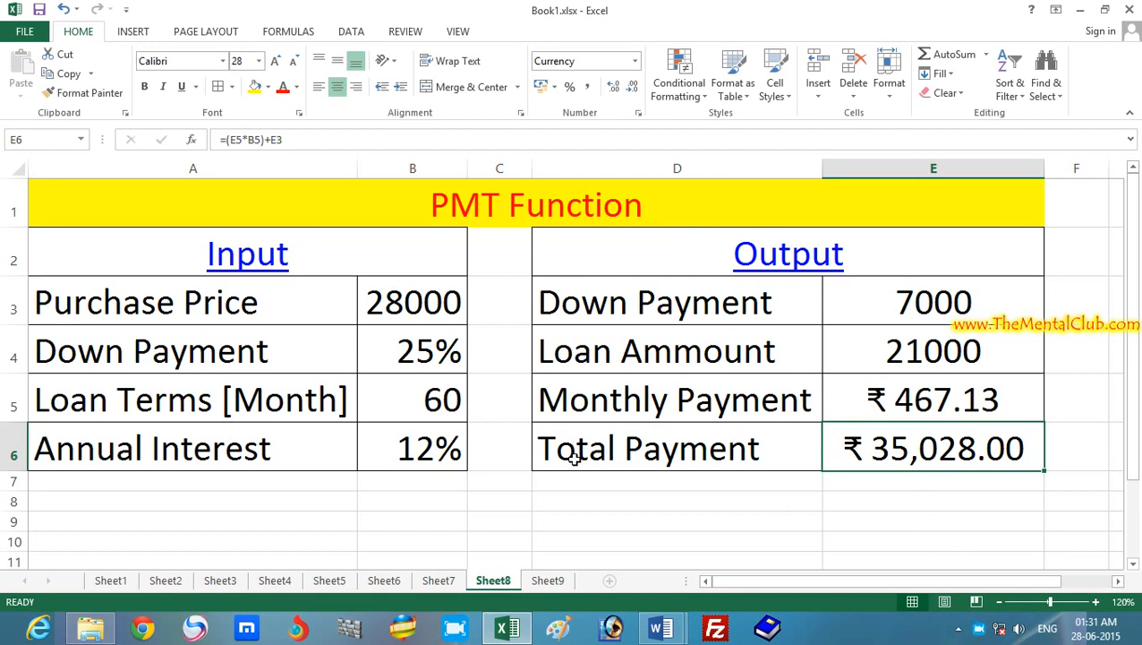
left_click(417, 303)
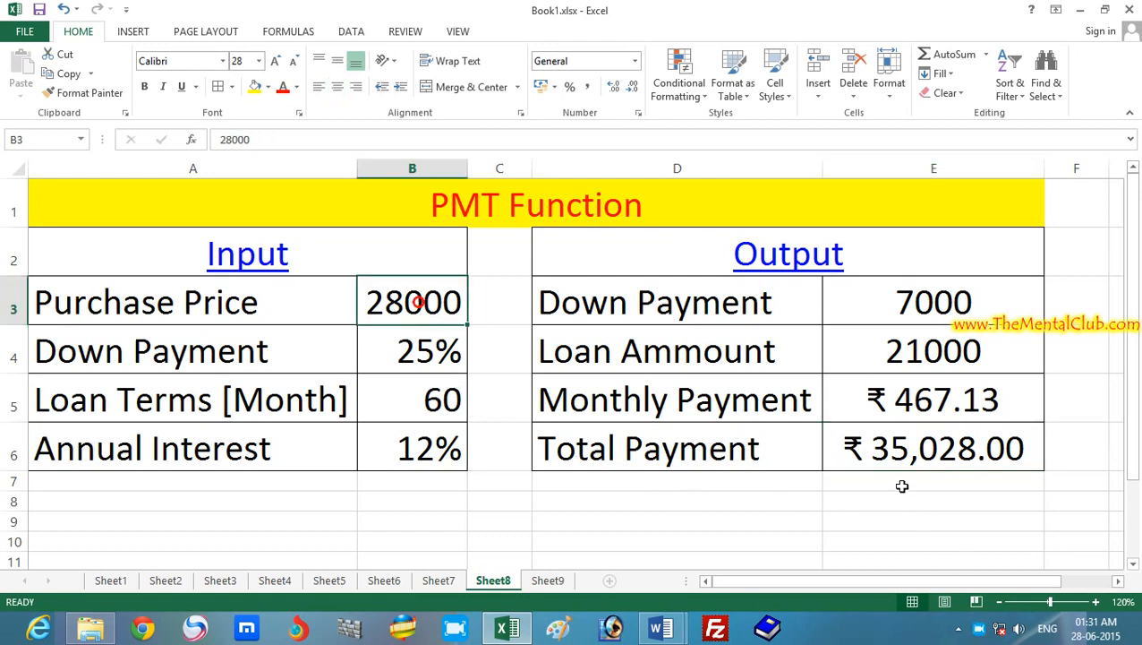
left_click(909, 452)
left_click(415, 302)
left_click(915, 445)
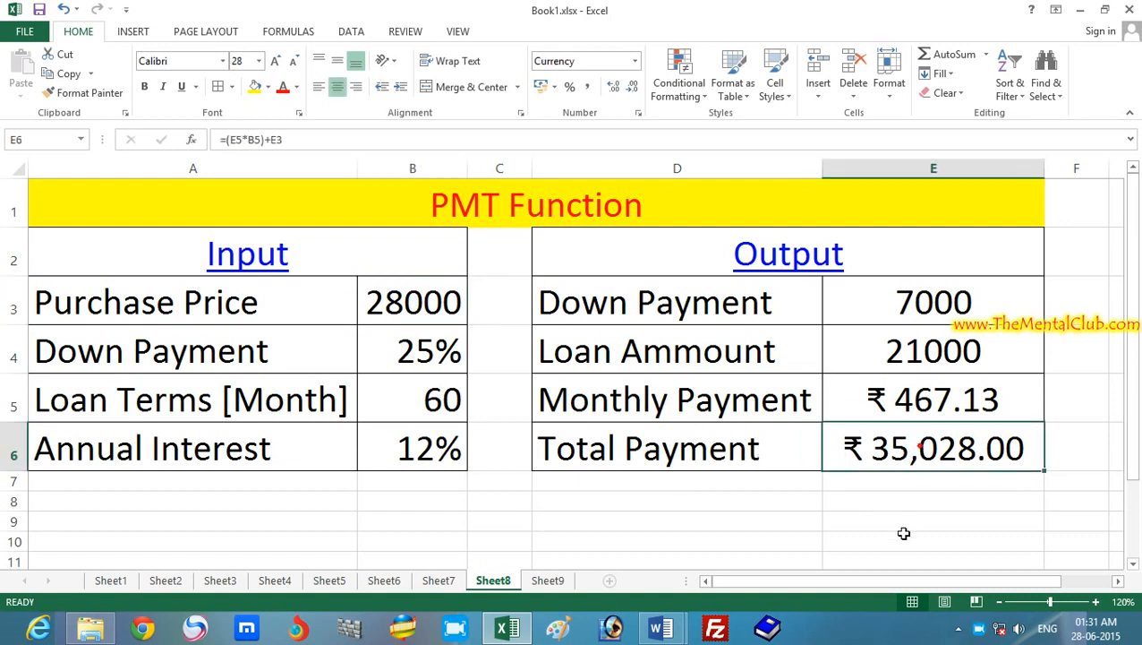
left_click(902, 409)
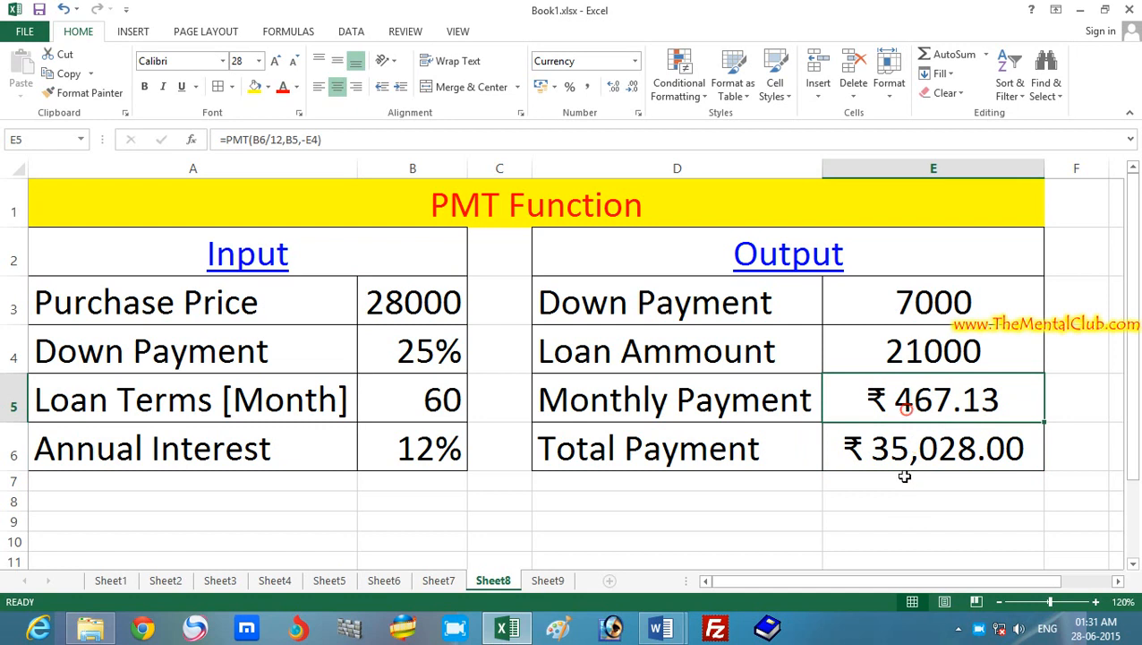
left_click(906, 440)
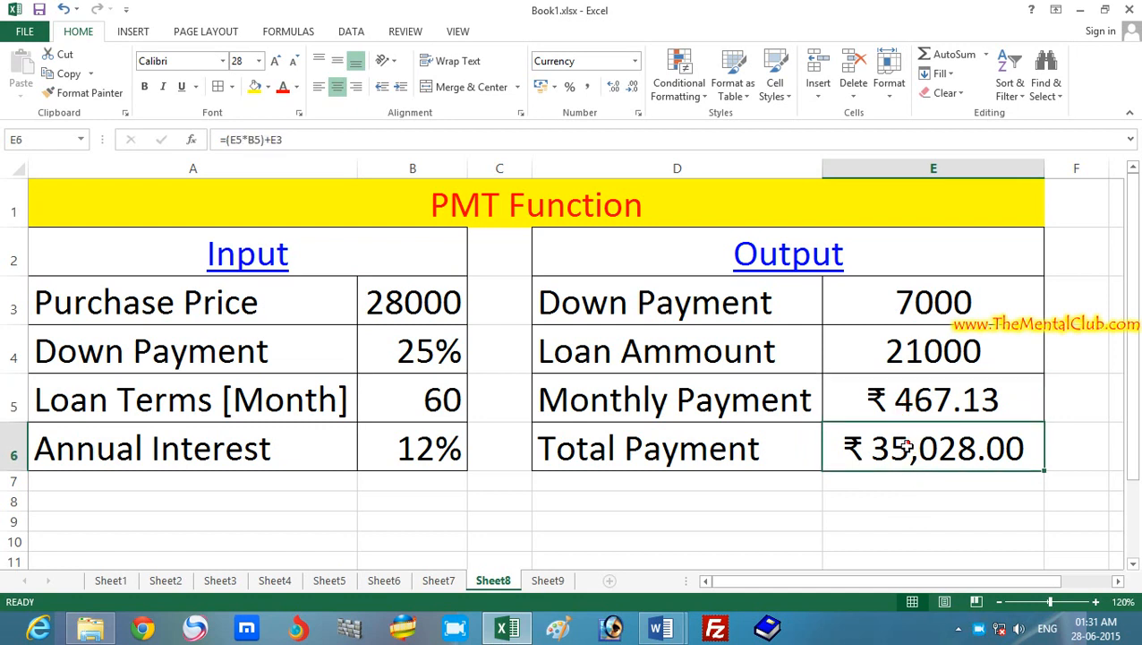
Open the EMI Calculation table on Sheet9 and enlarge the sheet view to 130%
left_click(550, 581)
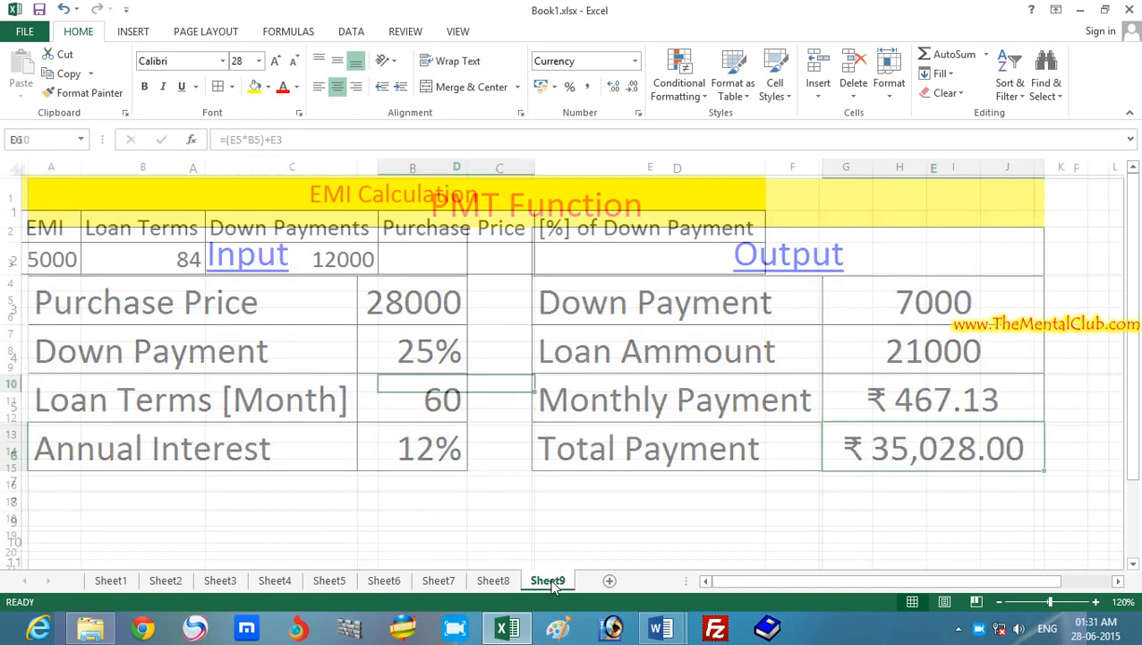
left_click(537, 483)
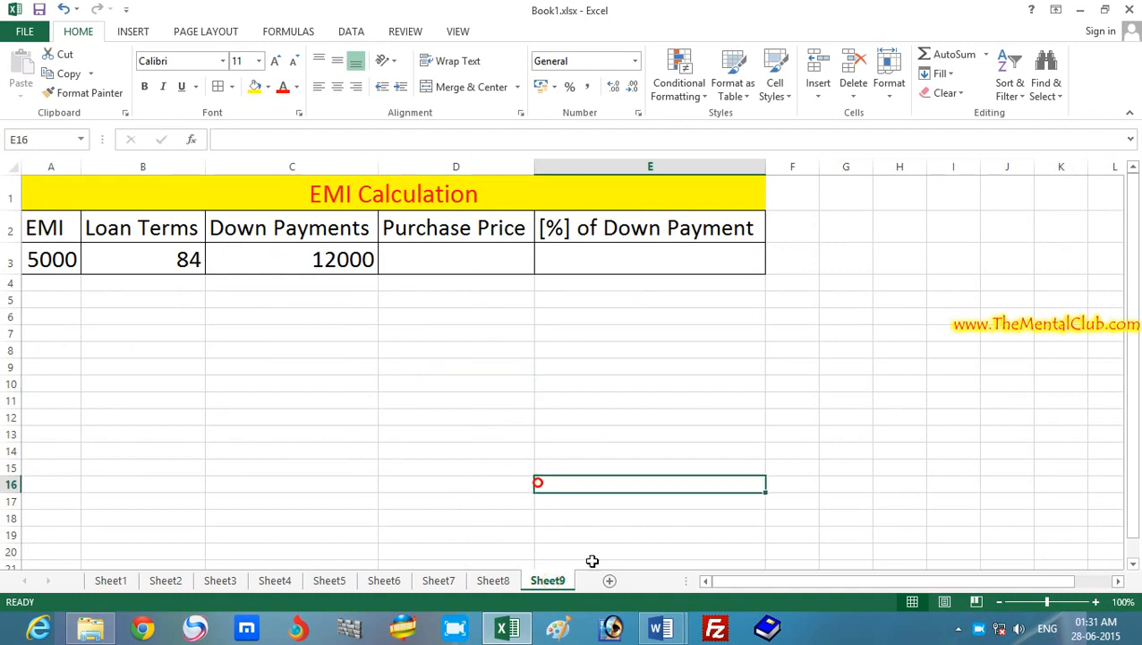
left_click(1096, 602)
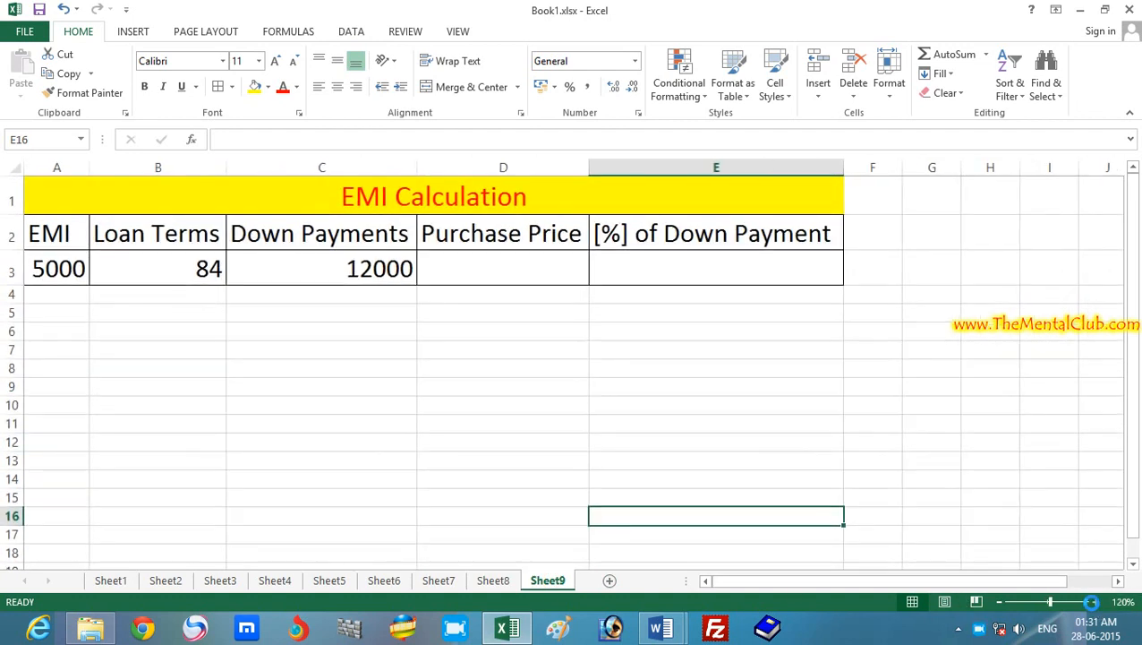
left_click(1096, 602)
left_click(1096, 601)
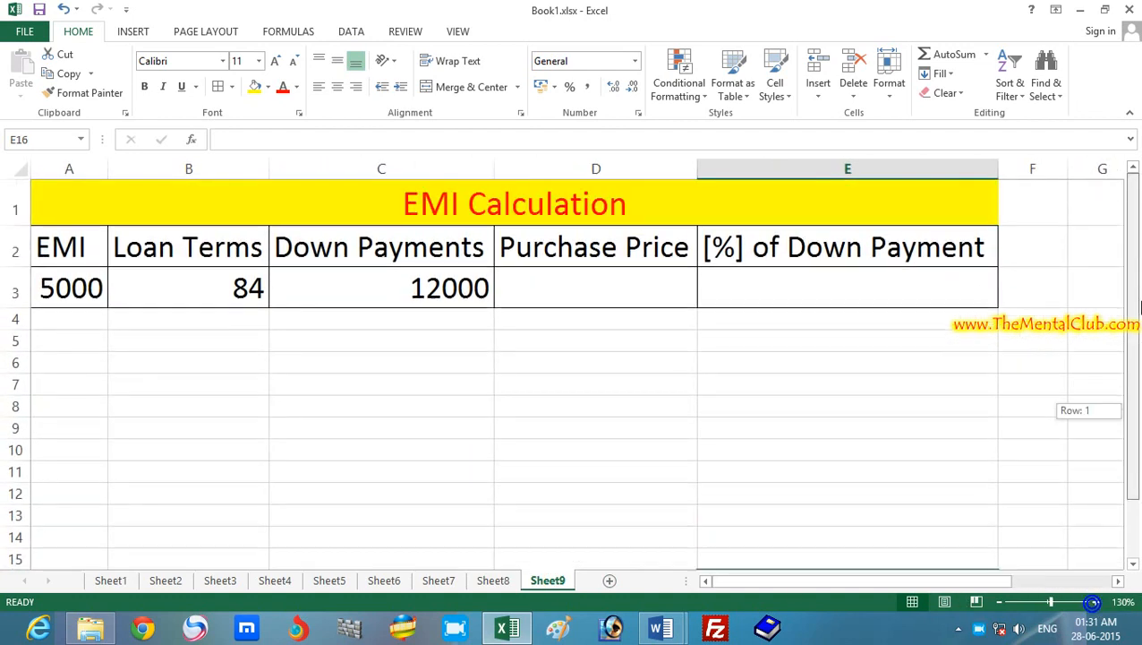
left_click(707, 405)
Examine the EMI, Loan Terms and Down Payments values in row 3 that the purchase price calculation needs
left_click(63, 289)
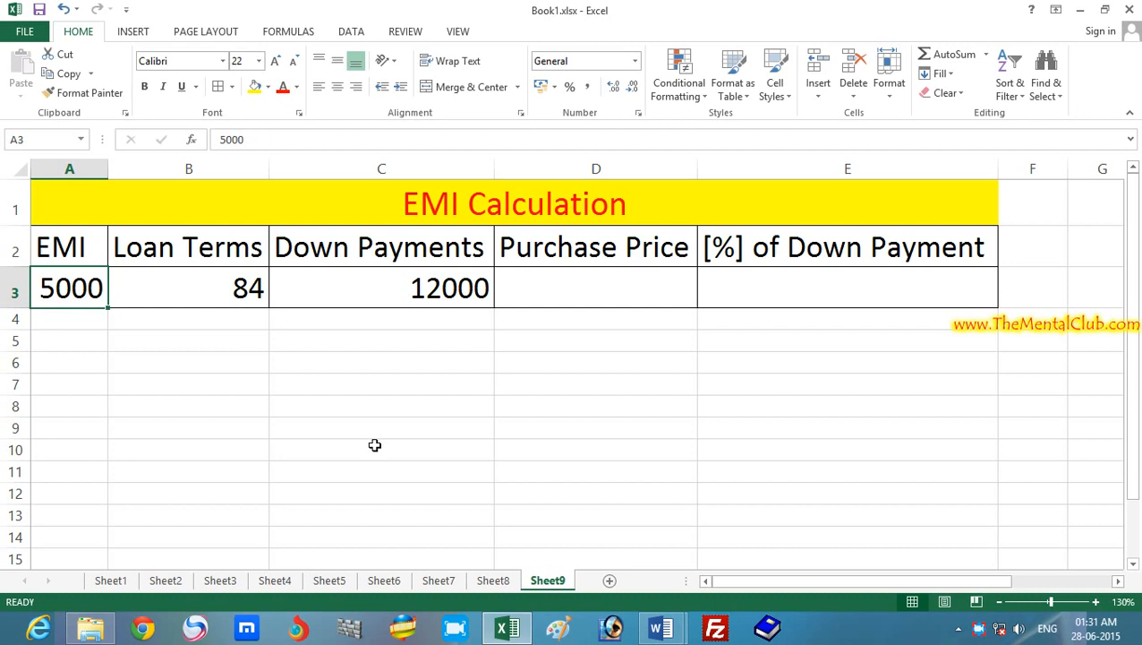
left_click(217, 282)
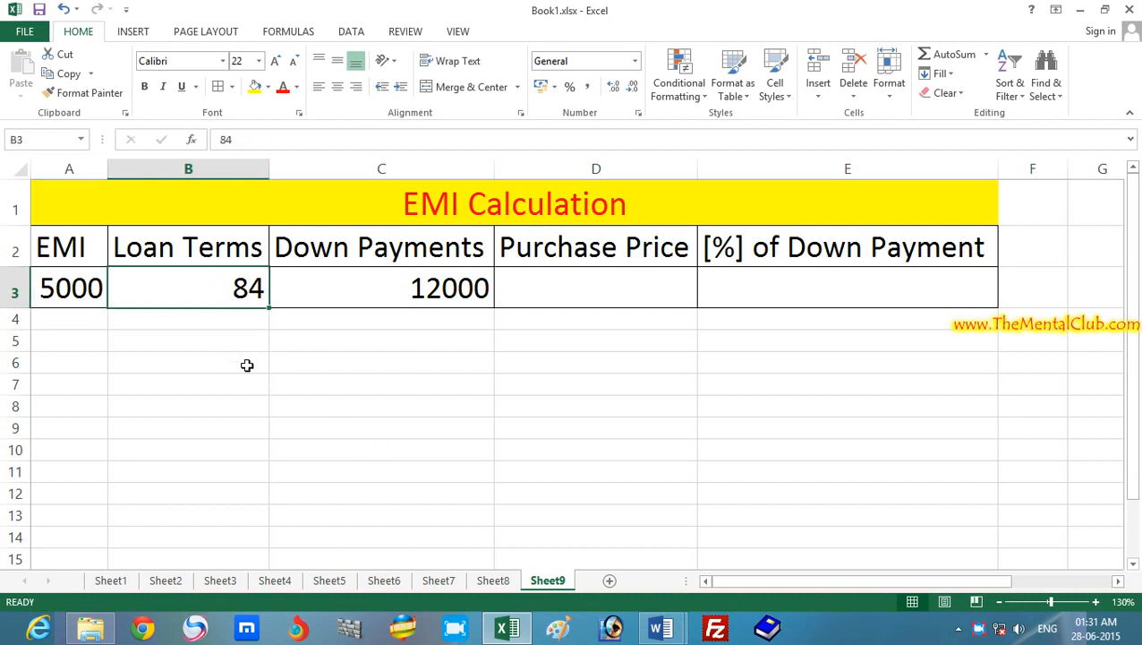
left_click(432, 291)
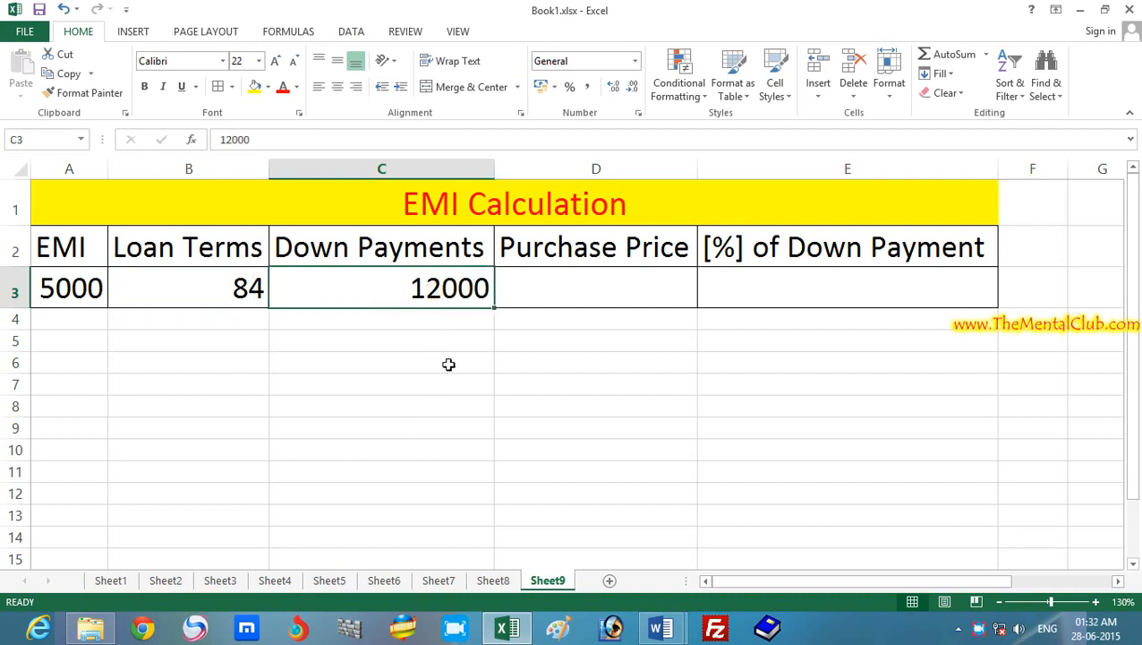
left_click(461, 416)
left_click(445, 299)
left_click(45, 296)
left_click(361, 449)
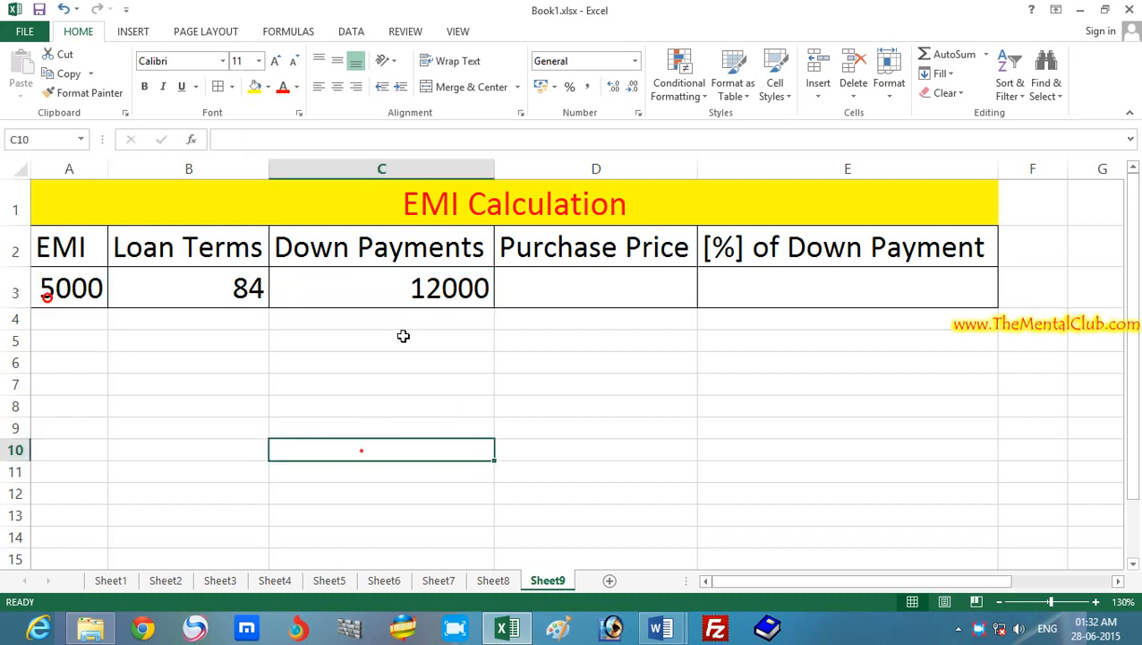
left_click(413, 296)
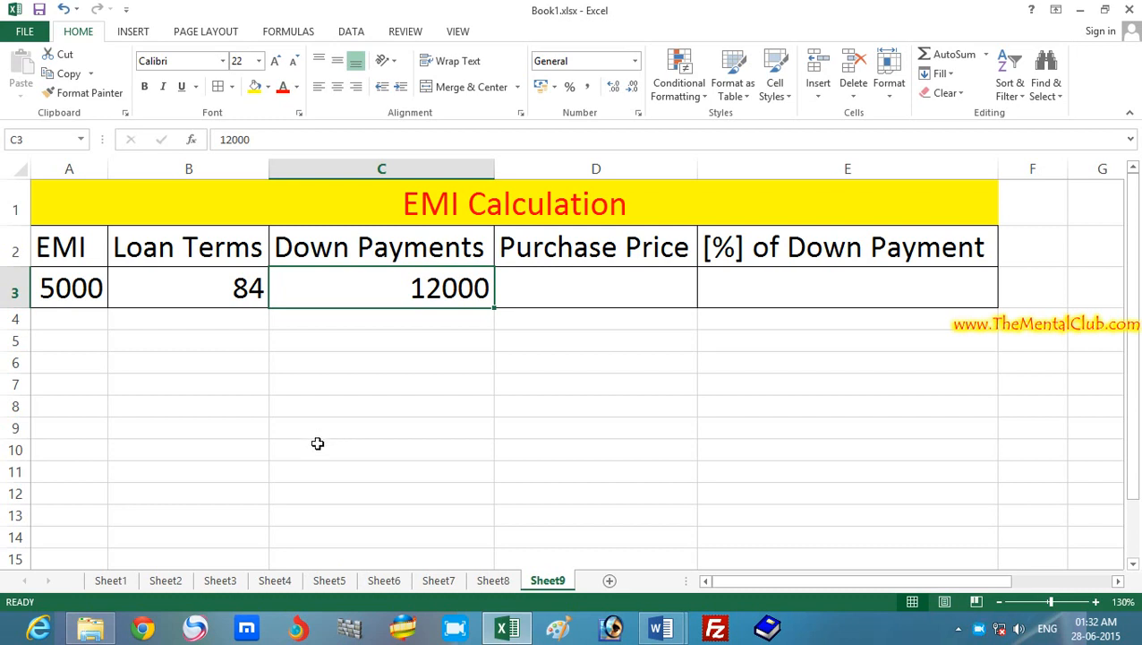
left_click(423, 382)
left_click(414, 294)
left_click(69, 297)
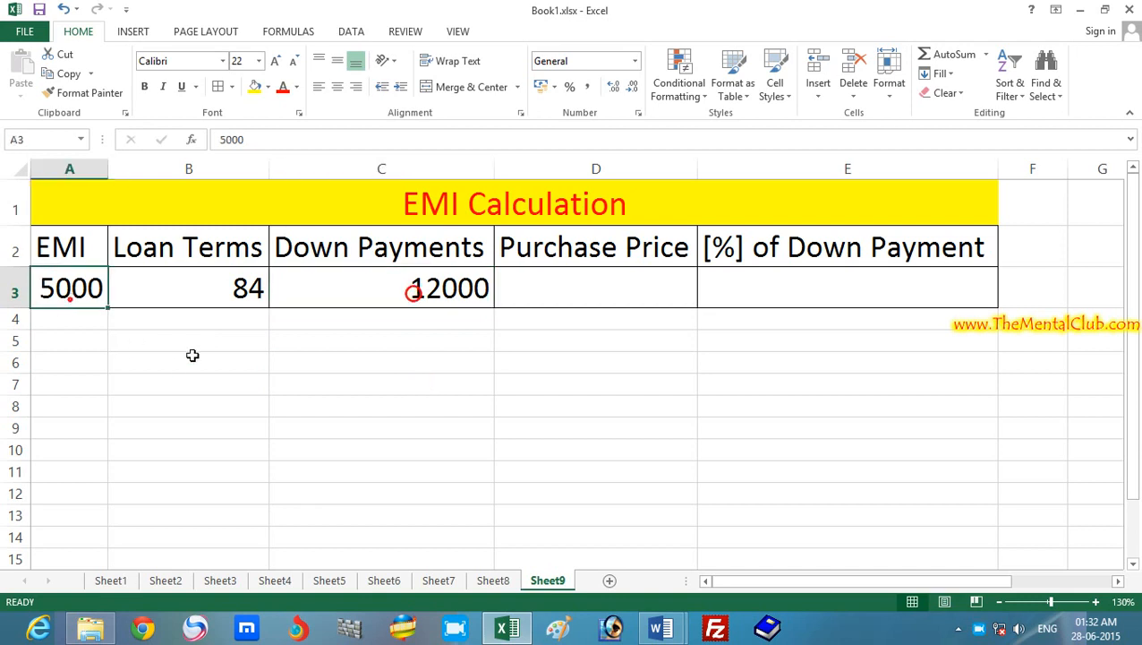
left_click(208, 298)
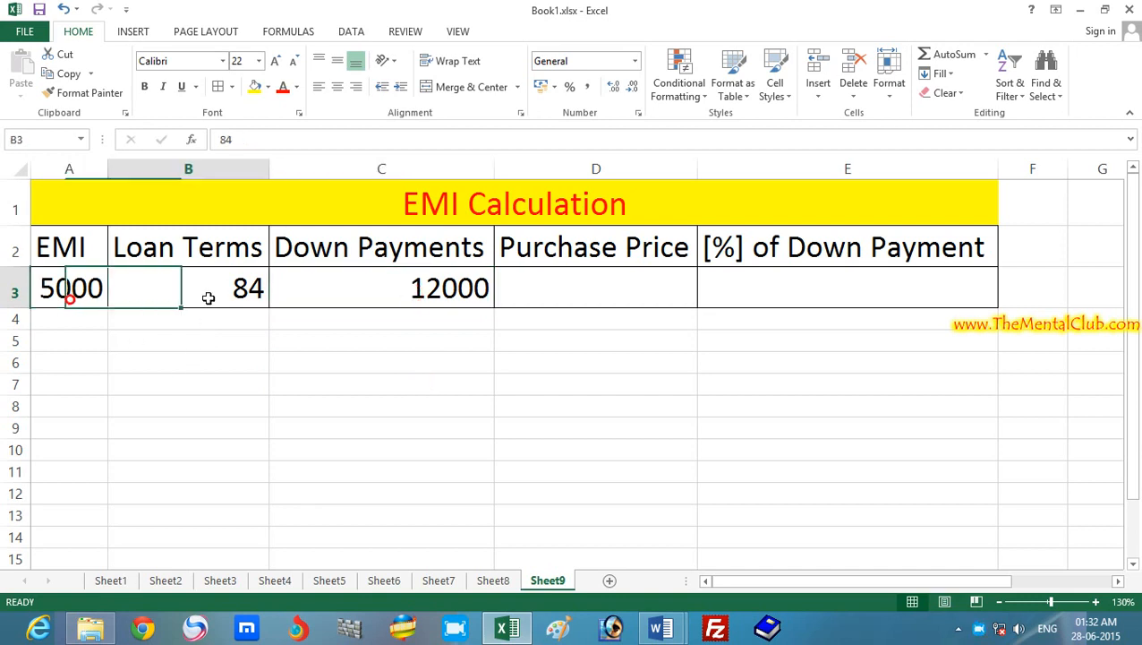
left_click(392, 465)
left_click(213, 287)
left_click(349, 406)
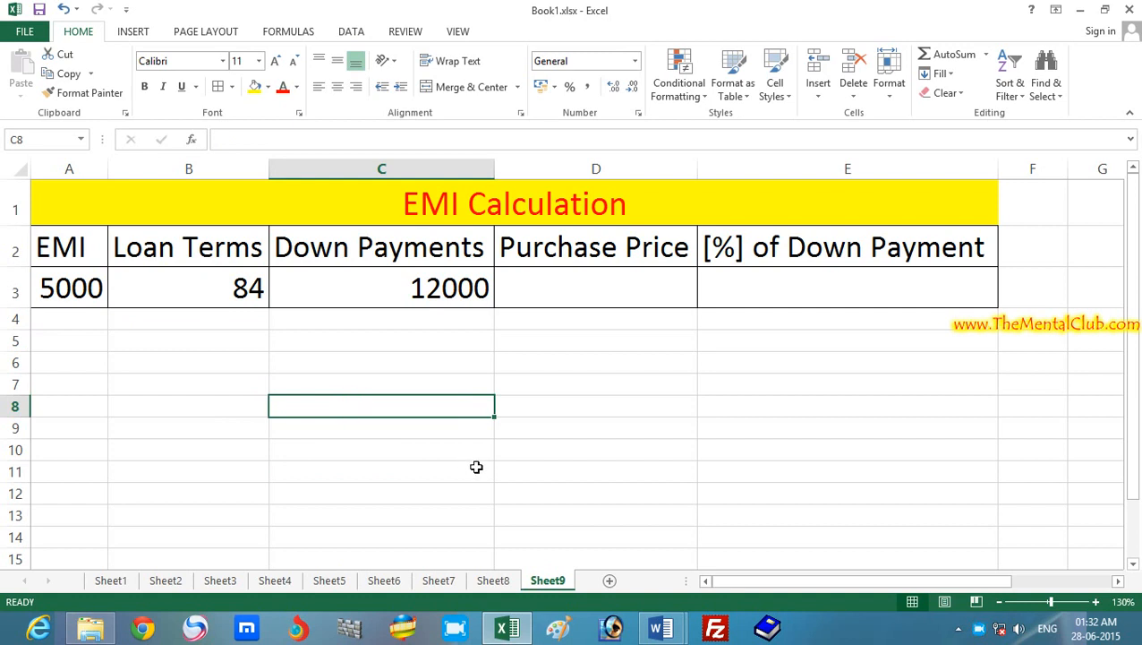
Enter the Purchase Price formula =(A3*B3)+C3 in D3, adding the down payment to EMI times loan terms
left_click(557, 290)
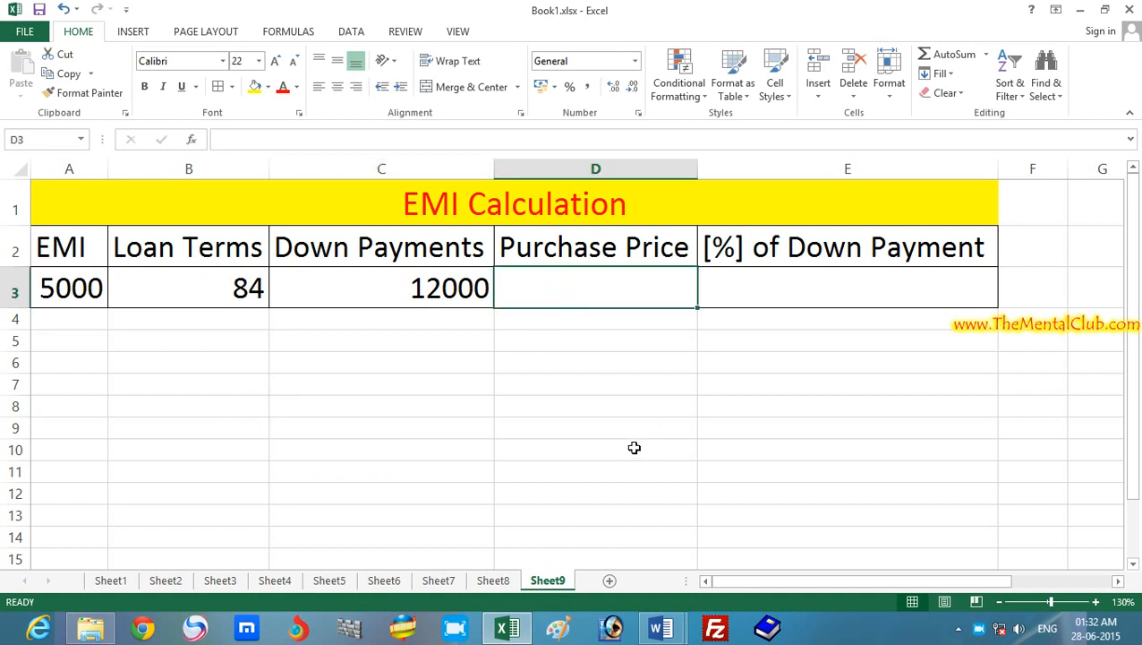
type("=")
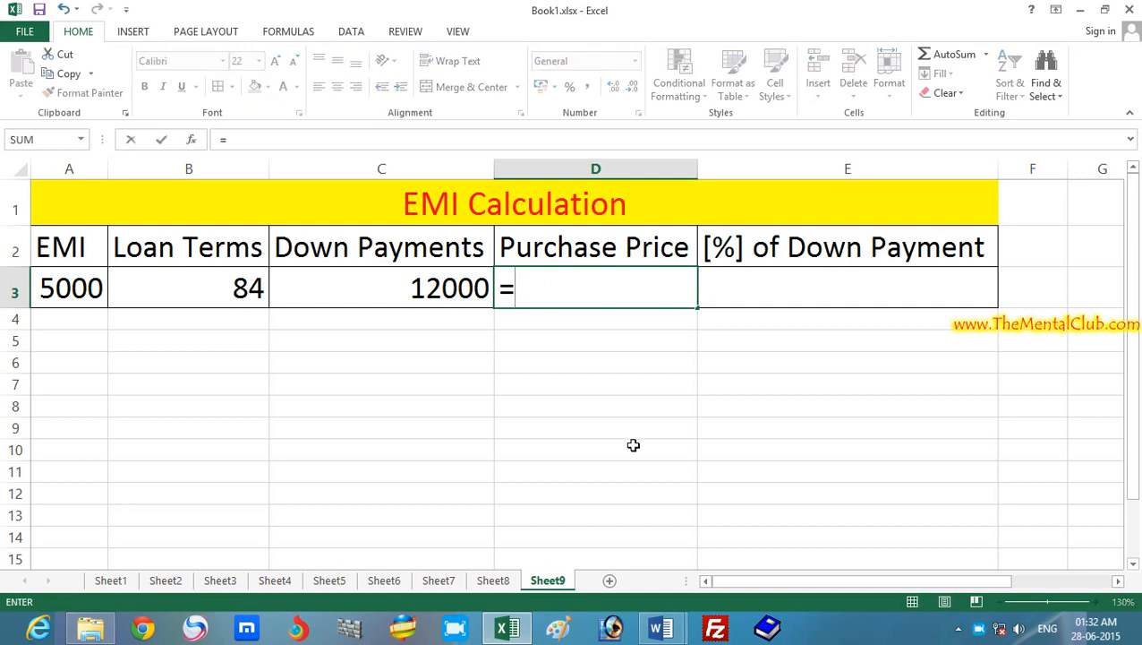
left_click(68, 288)
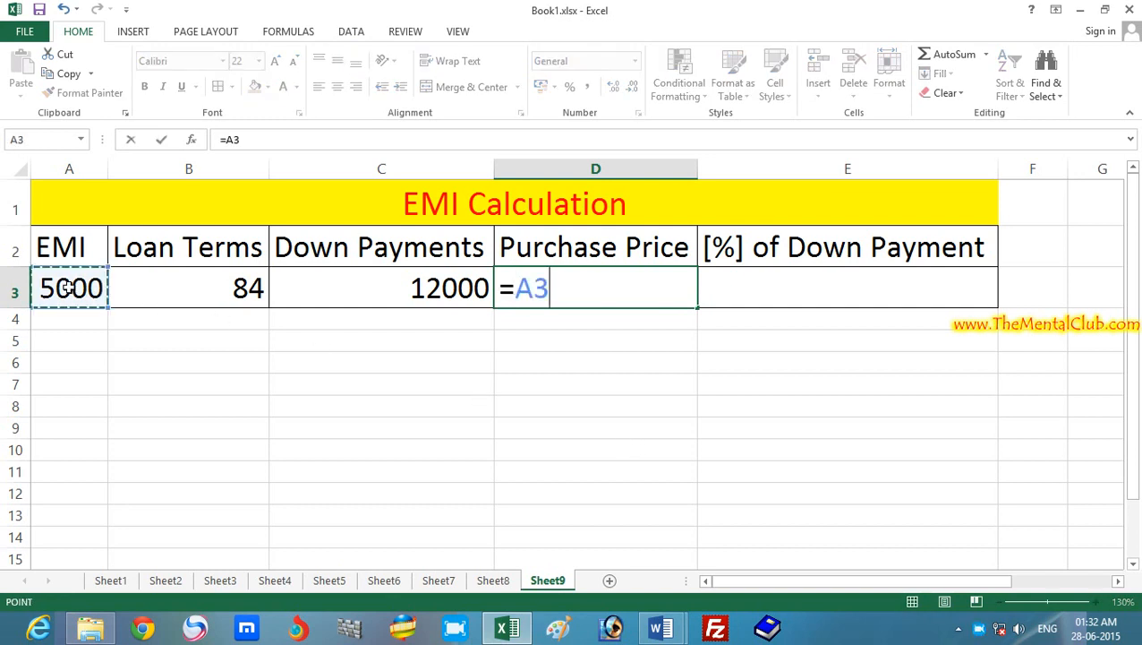
type("*")
left_click(224, 288)
left_click(513, 293)
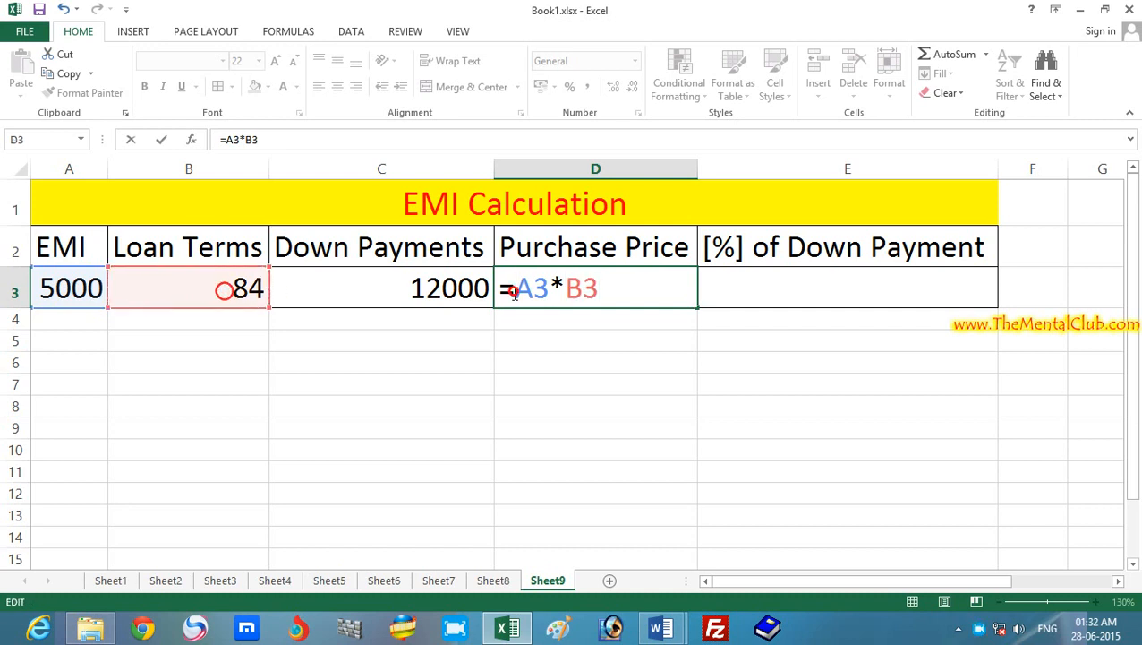
type("(")
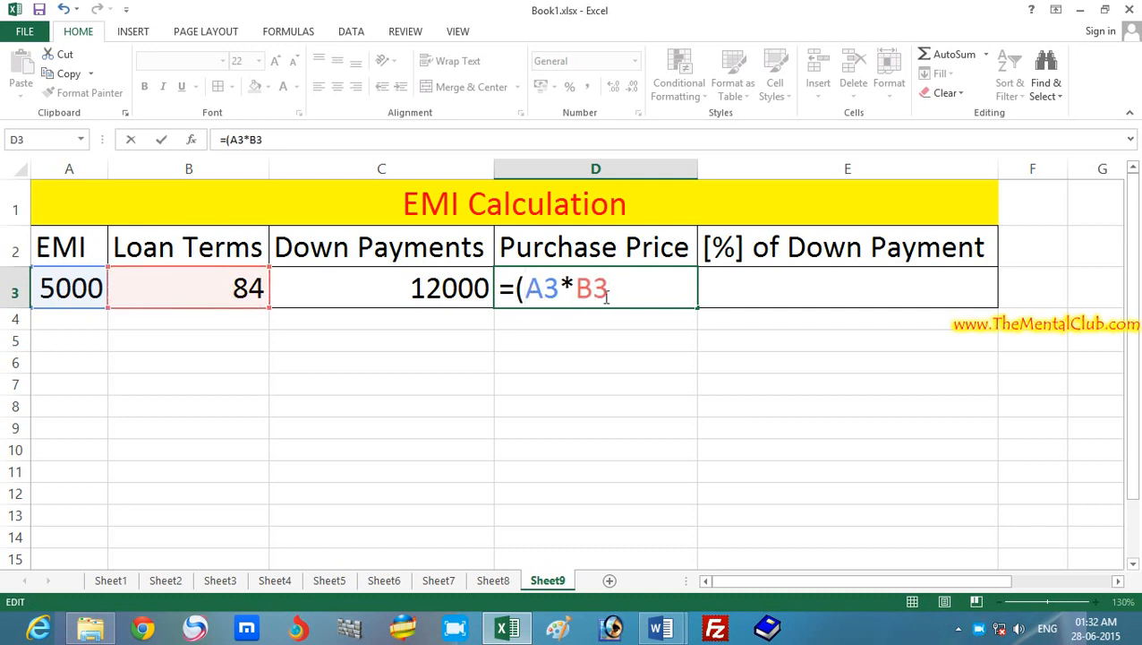
type(")+")
left_click(452, 286)
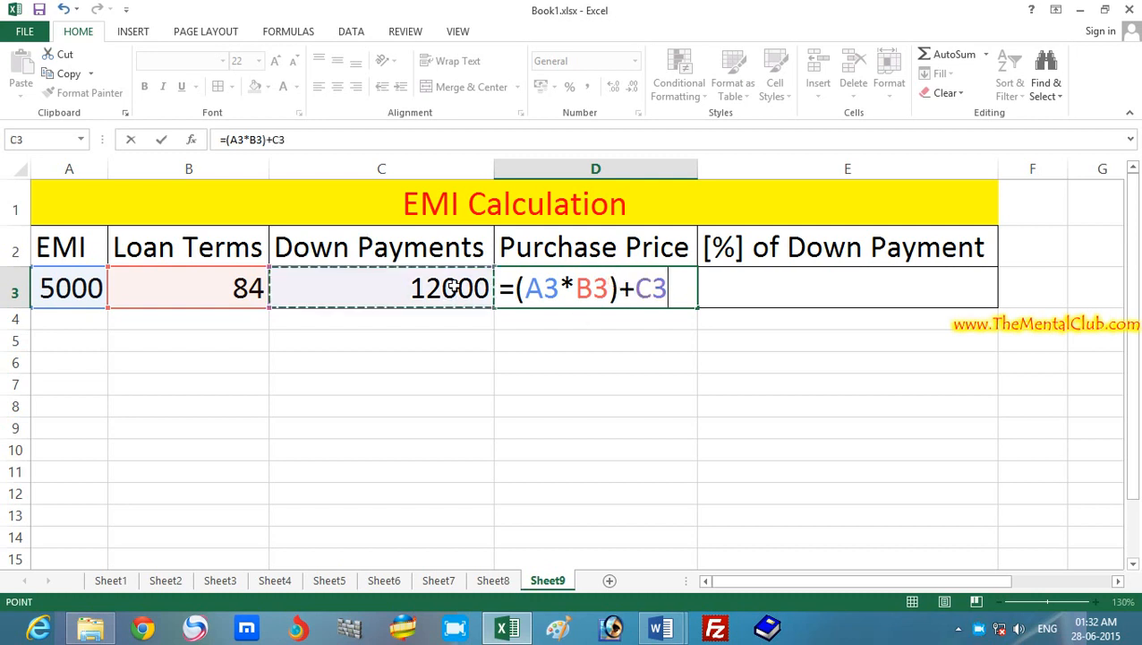
key("Return")
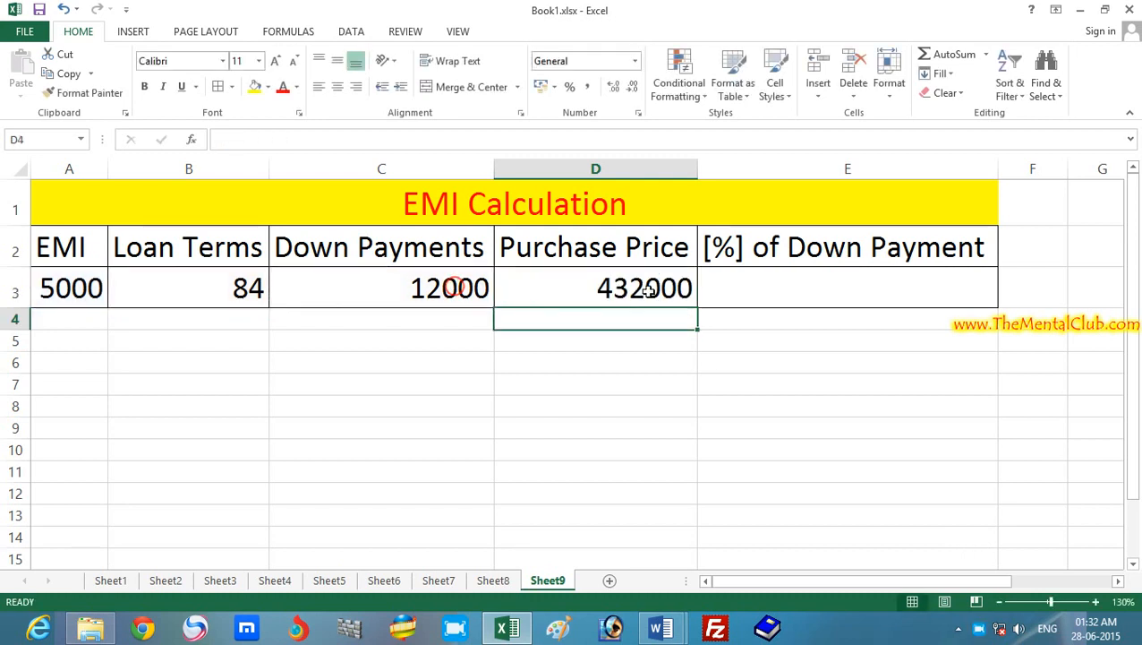
left_click(648, 288)
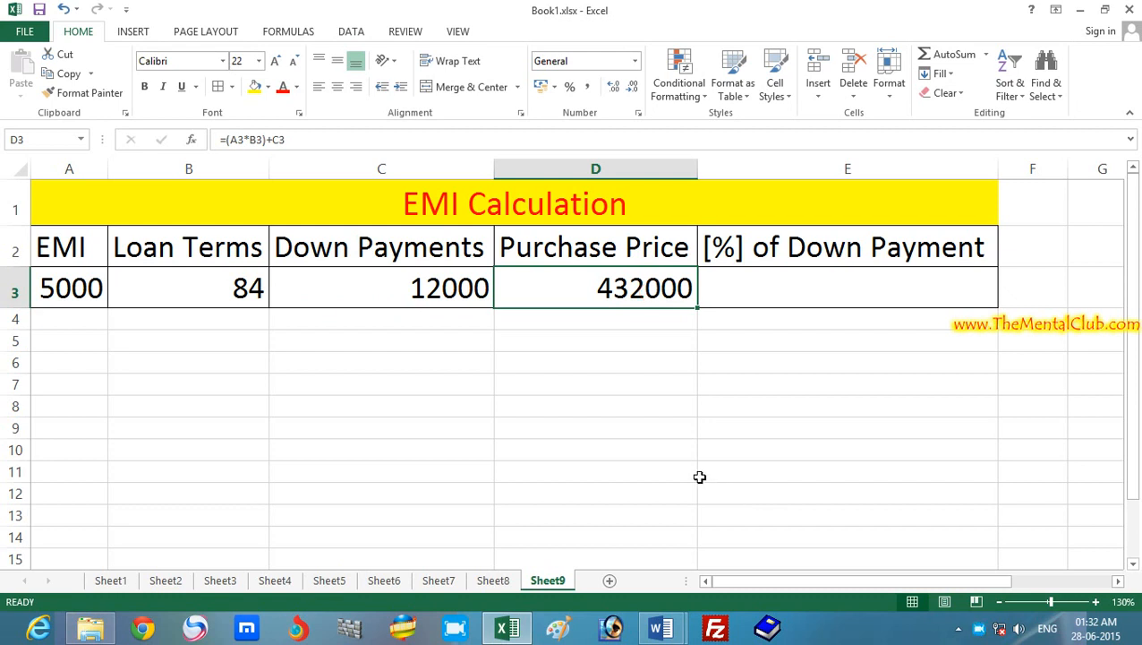
Start the [%] of Down Payment formula in E3 as =C3/D3, dividing the down payment by the purchase price
left_click(765, 290)
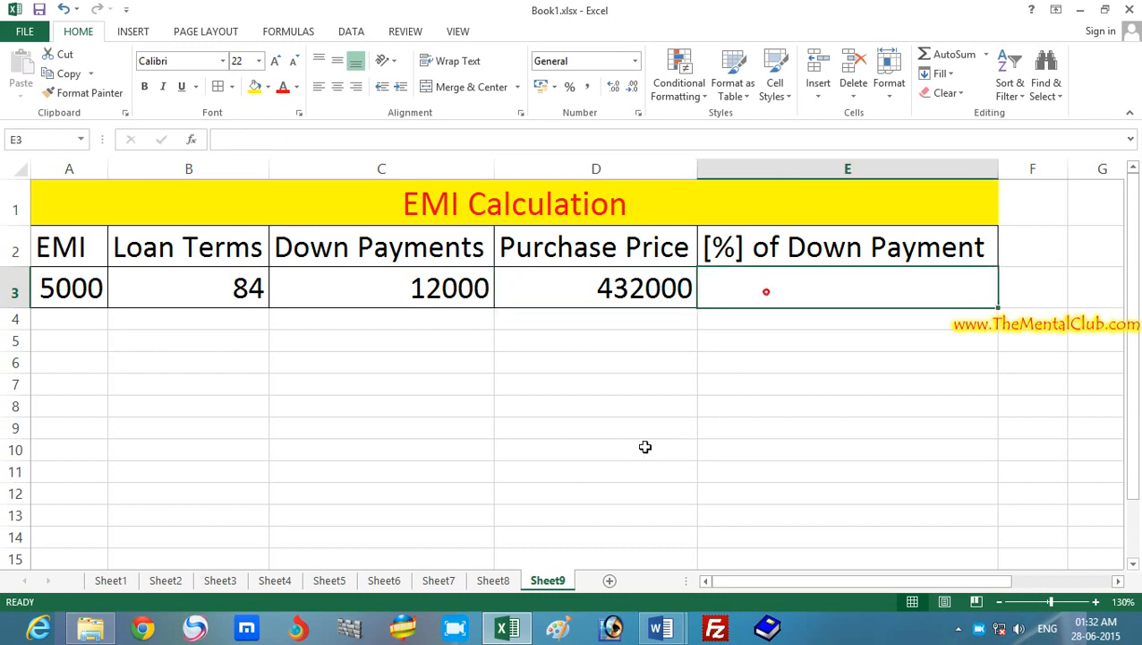
left_click(423, 293)
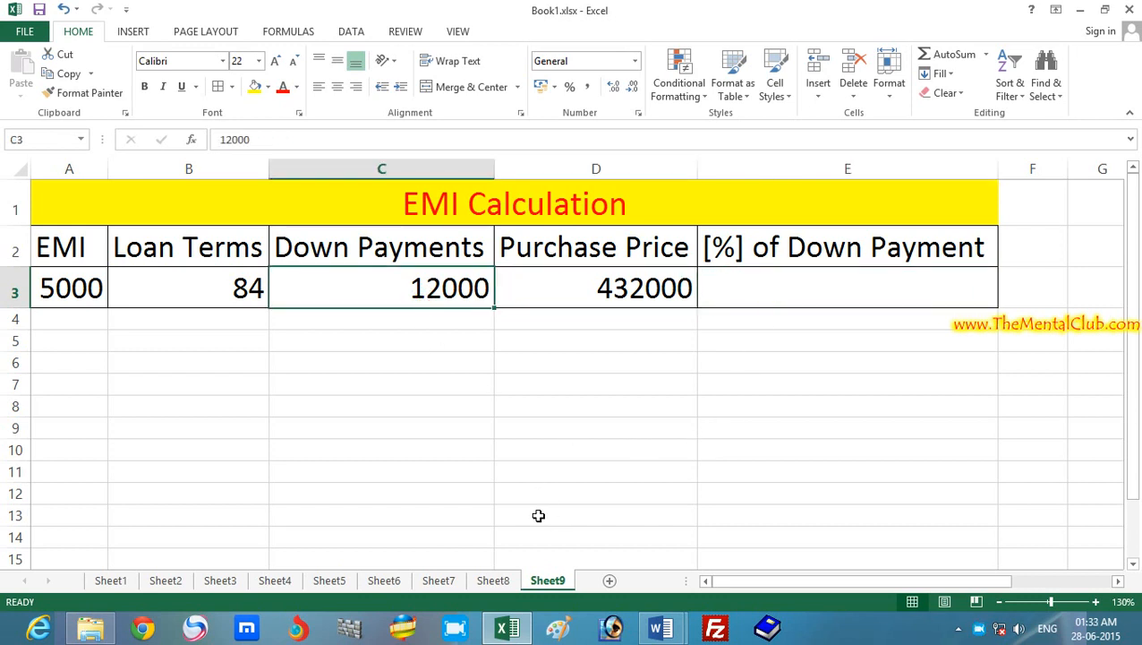
left_click(755, 287)
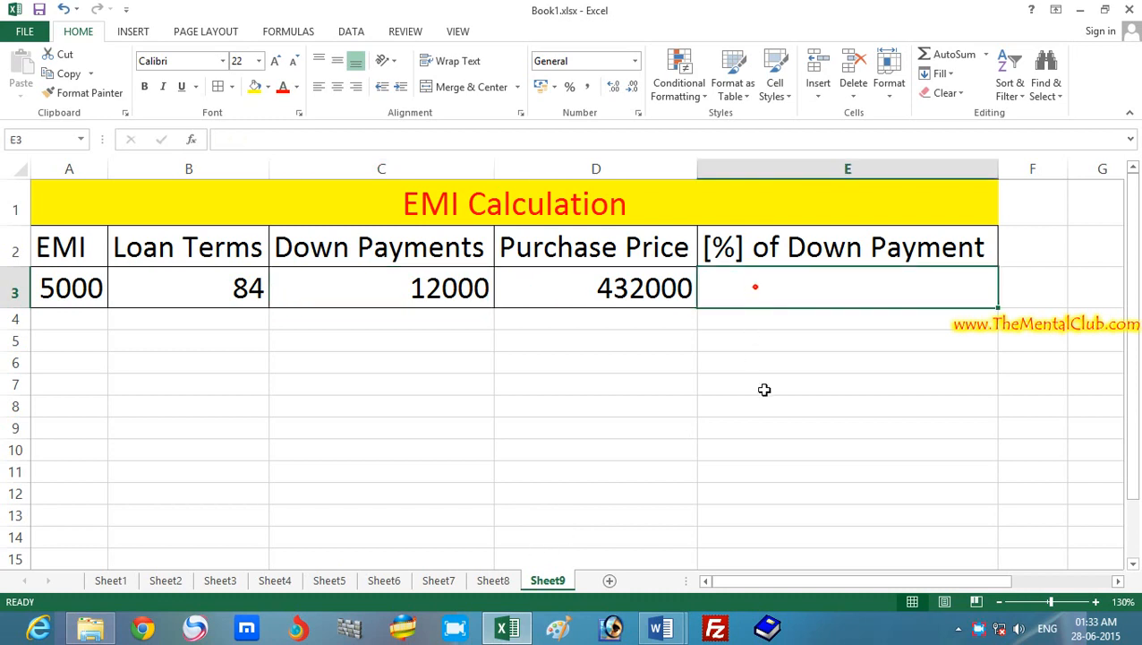
type("=")
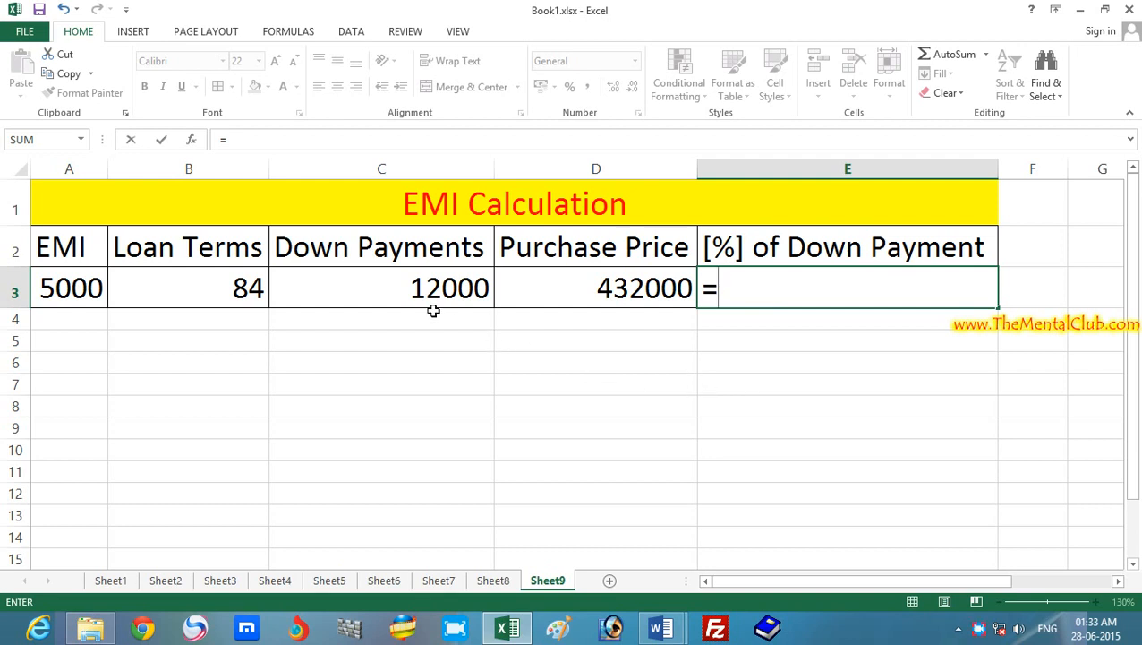
left_click(414, 287)
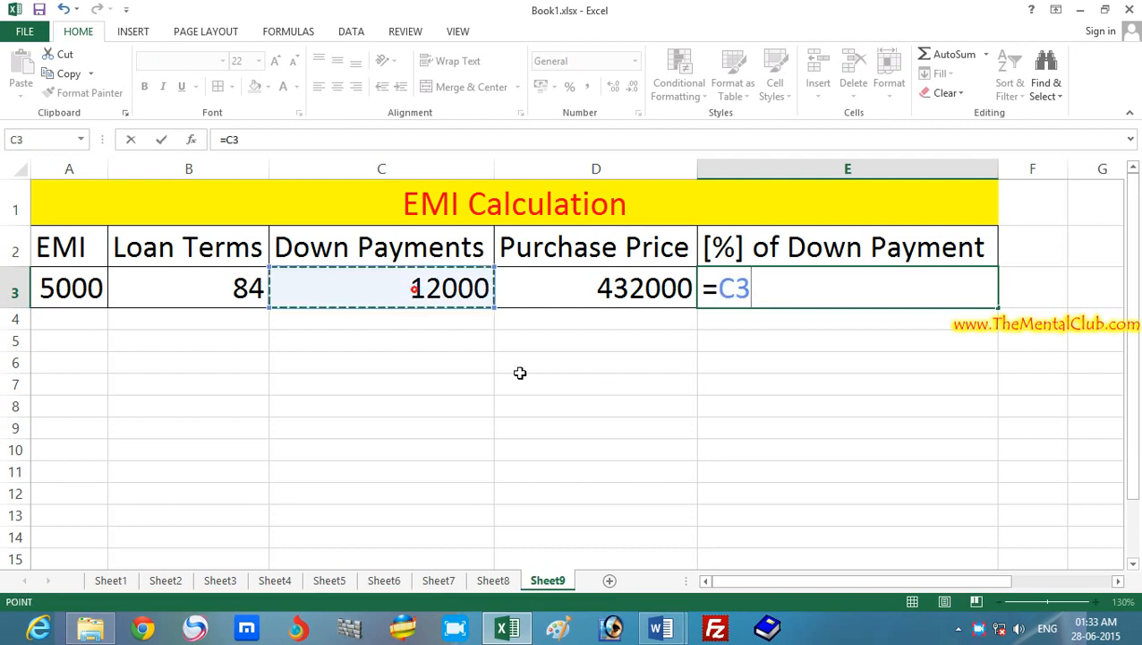
type("/")
left_click(625, 279)
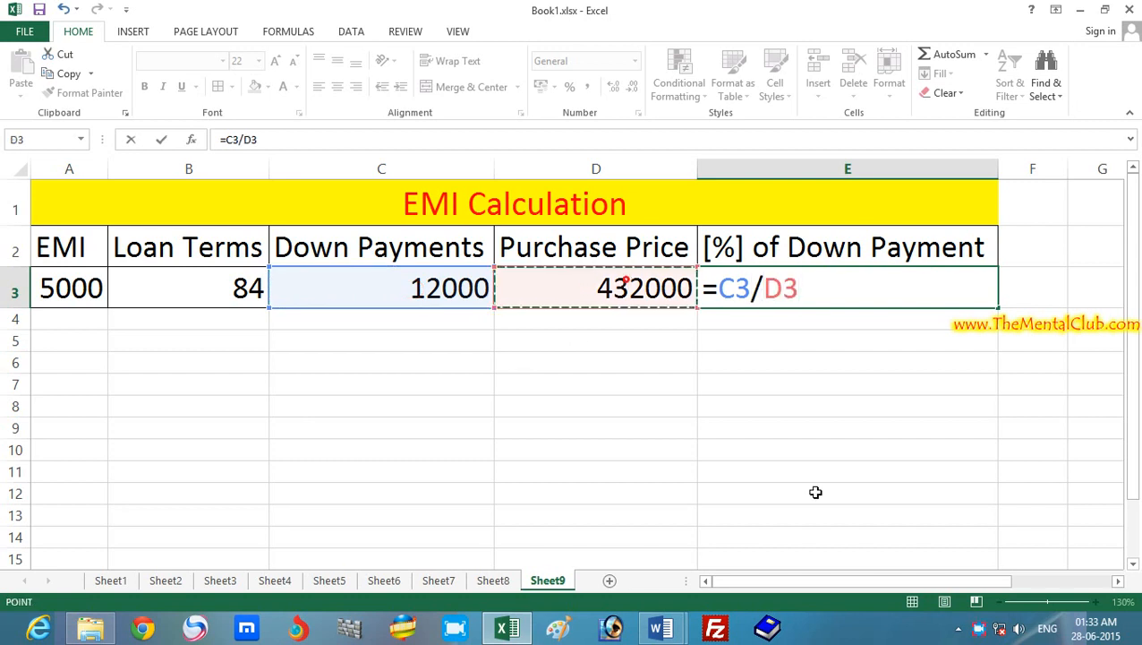
Enclose C3/D3 in parentheses and divide it by 100, making the E3 formula =(C3/D3)/100
left_click(721, 291)
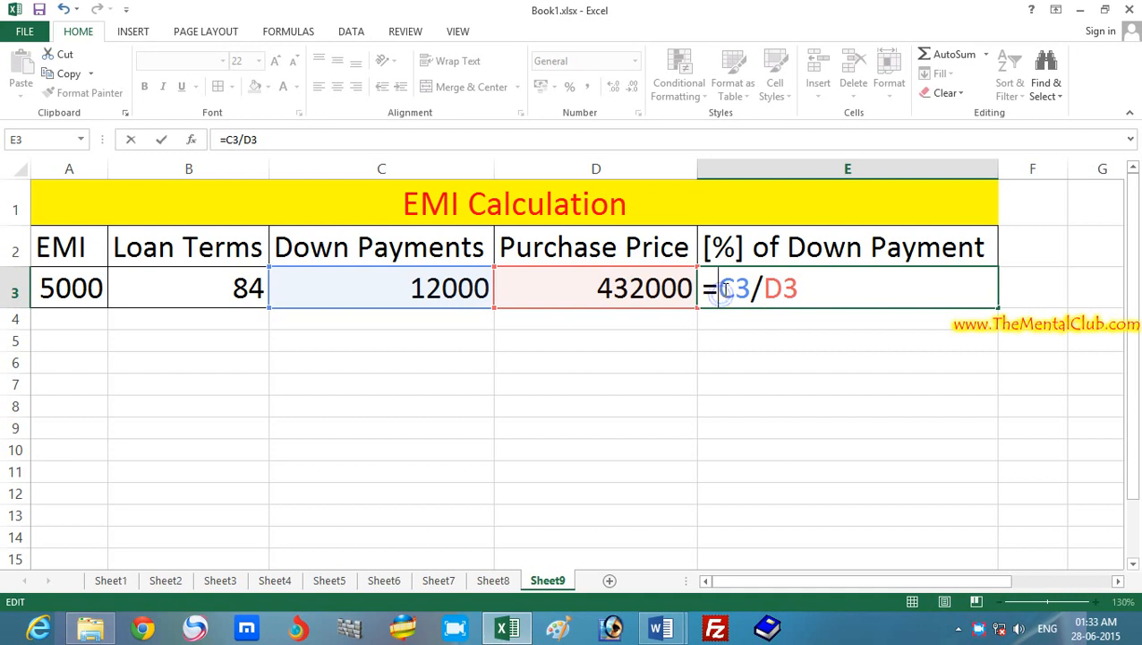
type("(")
left_click(815, 286)
type(")/")
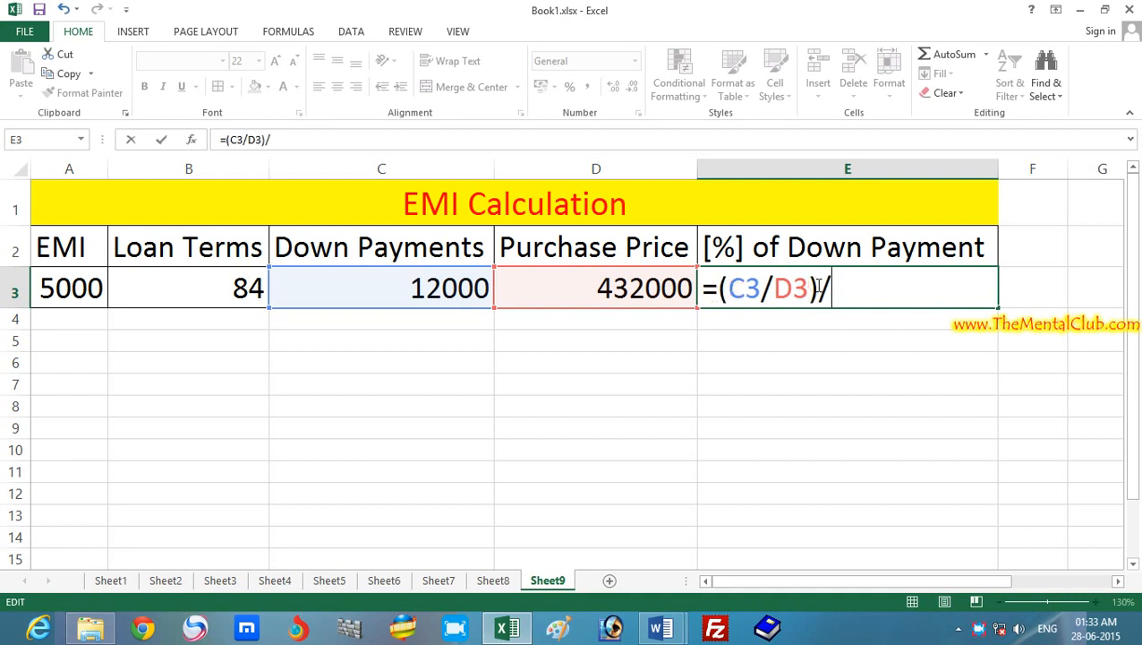
type("100")
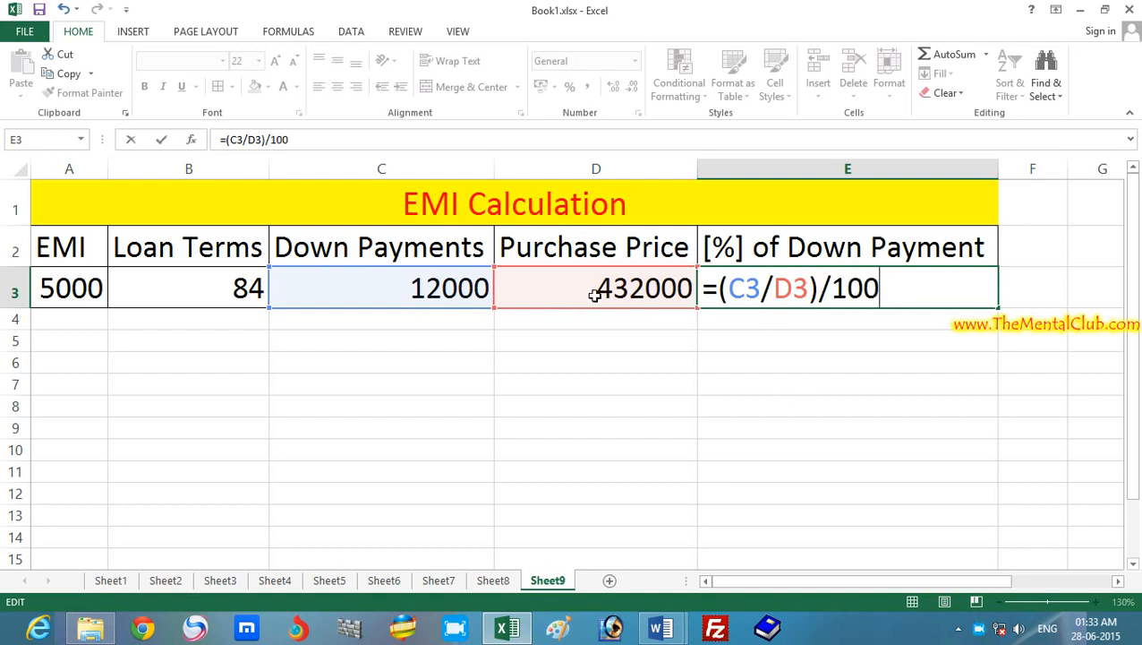
Correct the E3 formula to =C3/D3*100 by removing the parentheses and multiplying by 100, and commit it
left_click_drag(905, 288, 757, 289)
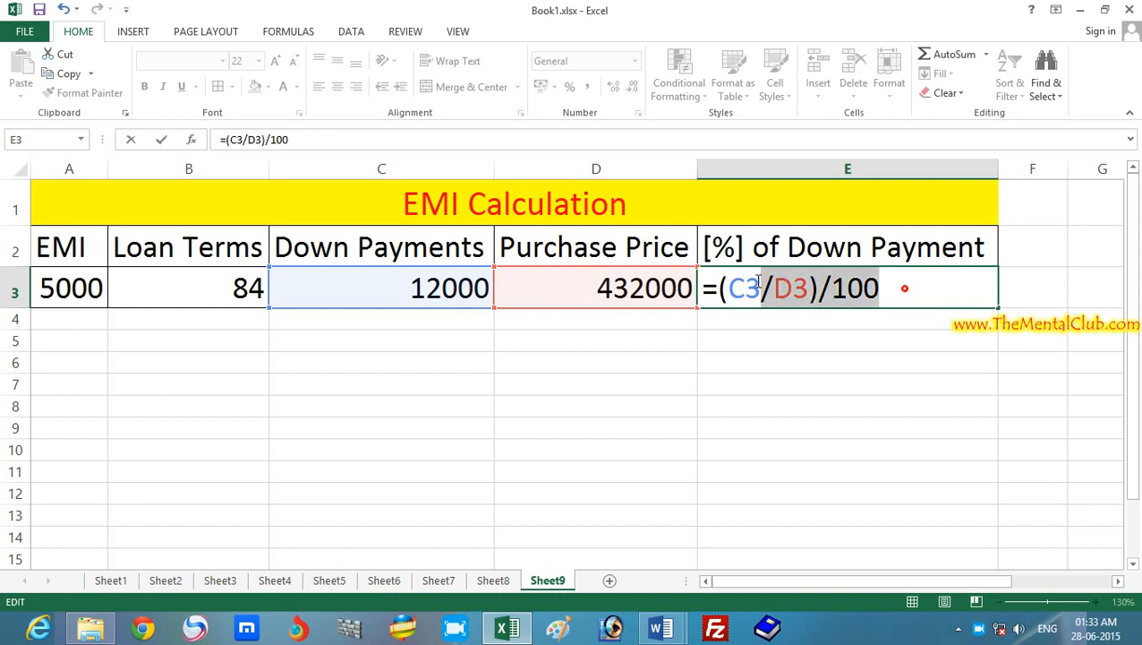
left_click(819, 290)
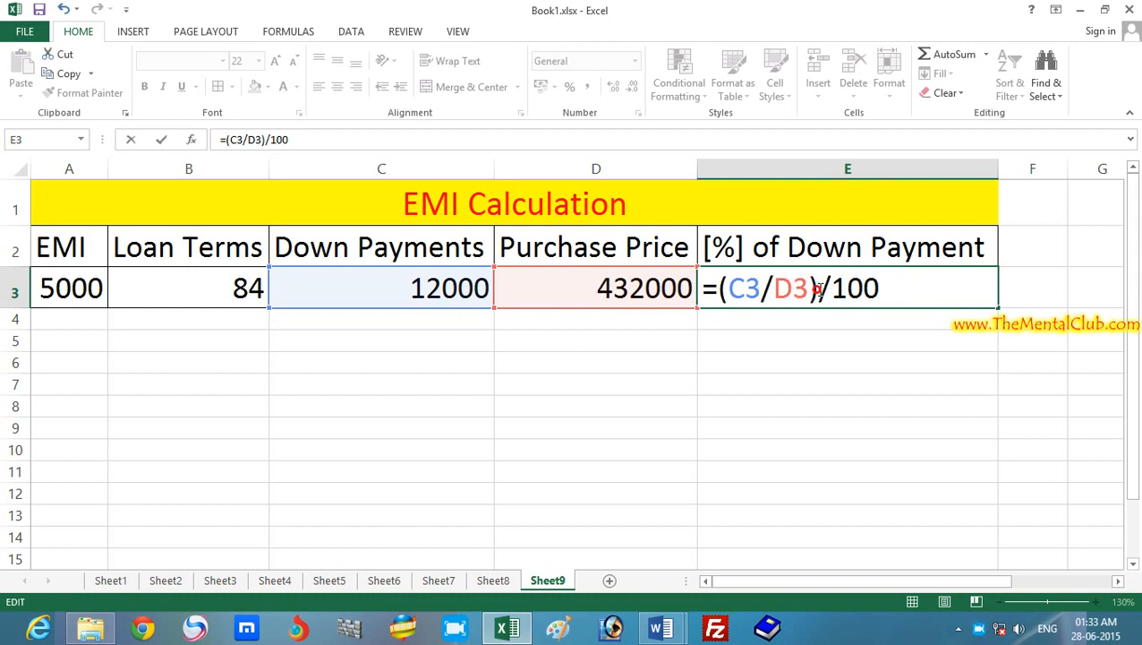
key("BackSpace")
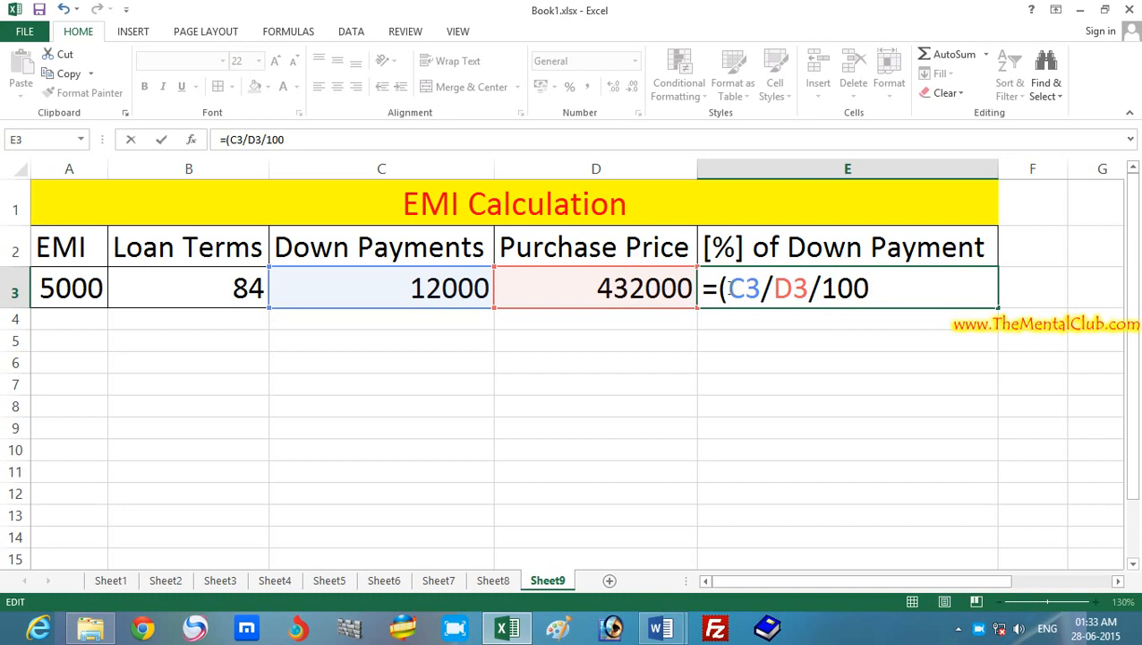
key("BackSpace")
left_click(807, 287)
key("BackSpace")
type("*")
left_click(876, 287)
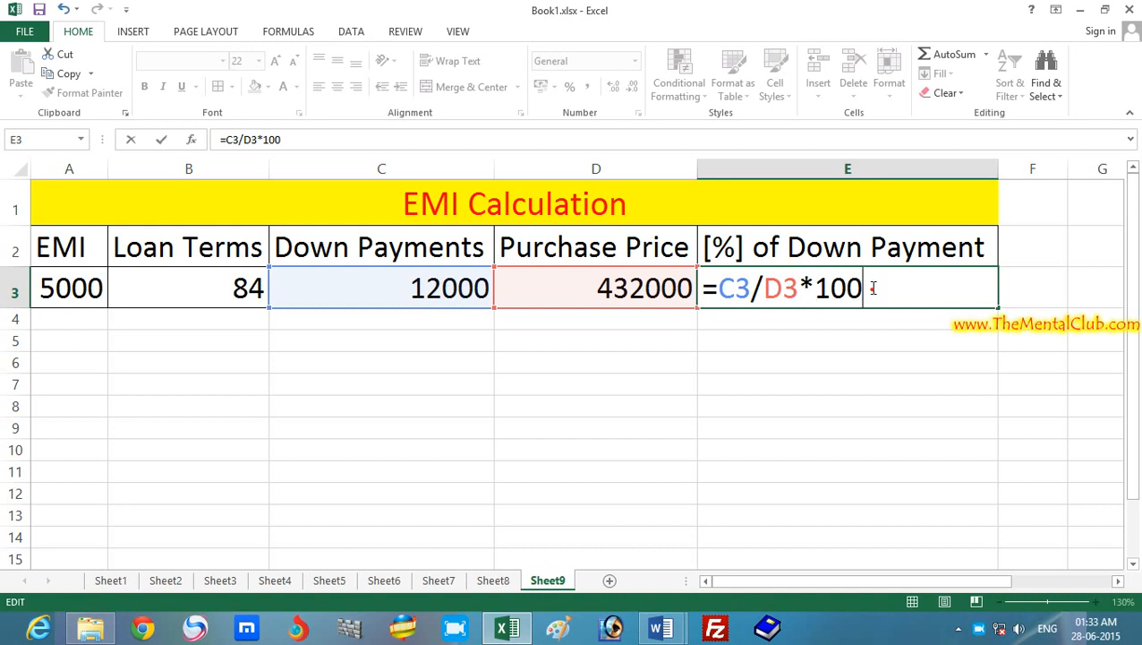
key("Return")
left_click(867, 451)
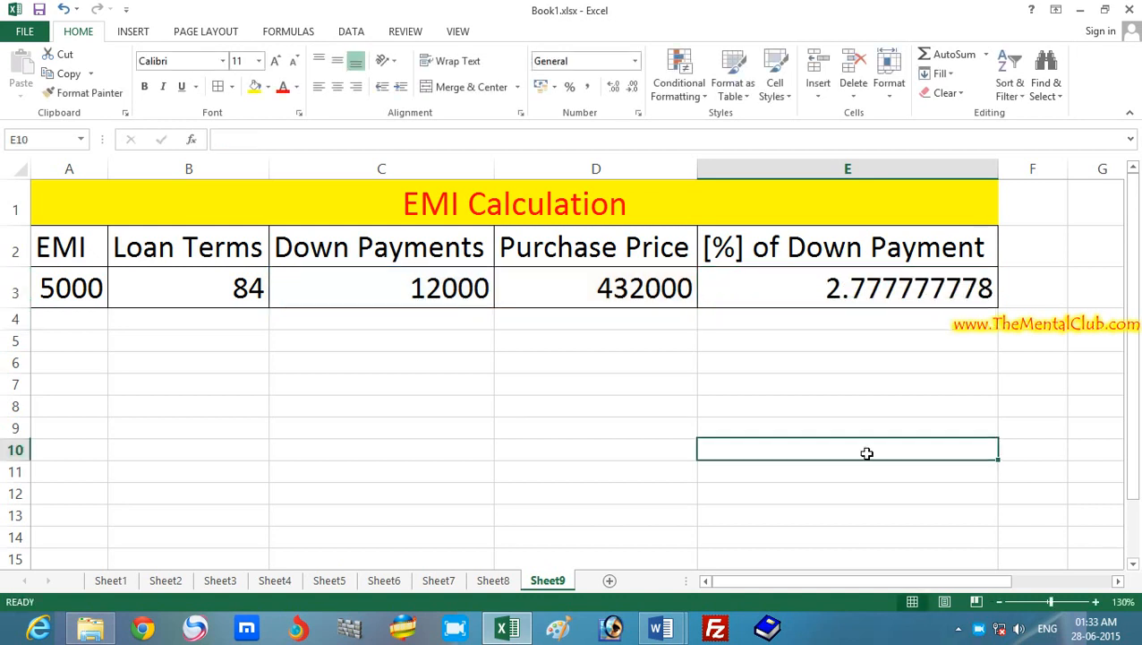
Compare the down payment percentage in E3 with the down payment in C3
left_click(789, 282)
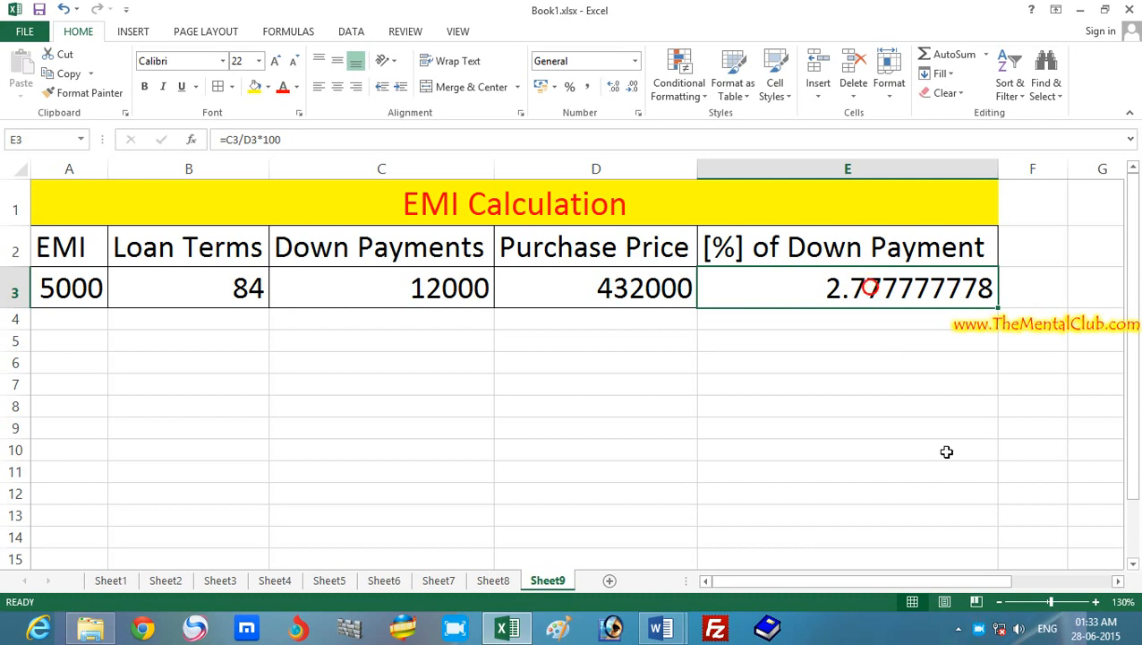
left_click(387, 289)
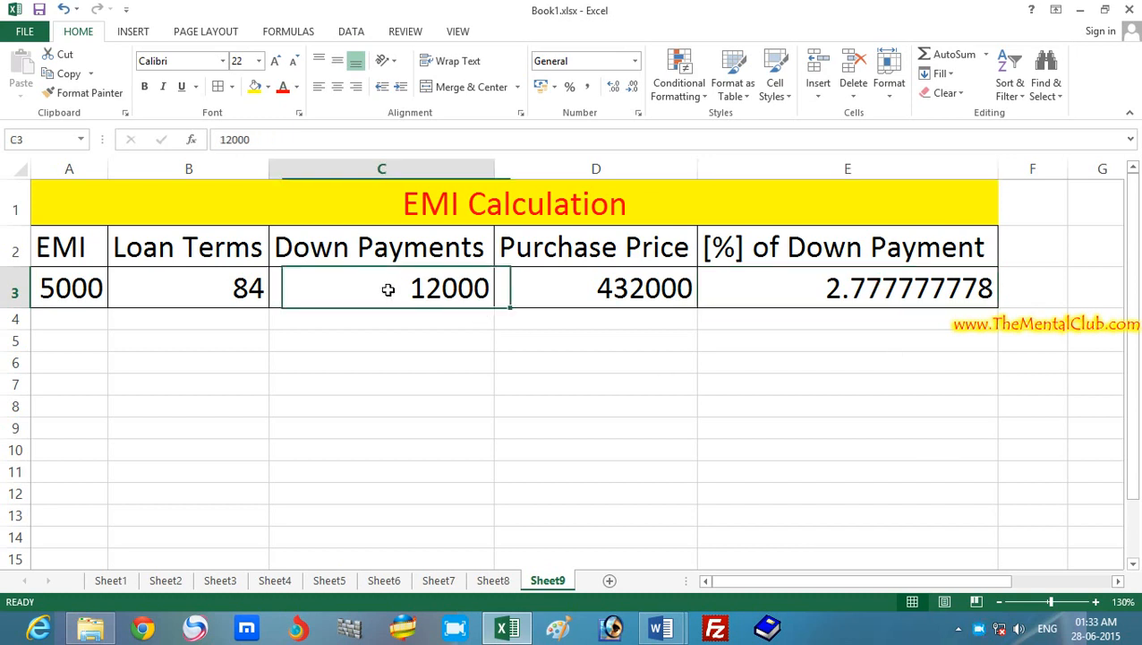
left_click(823, 288)
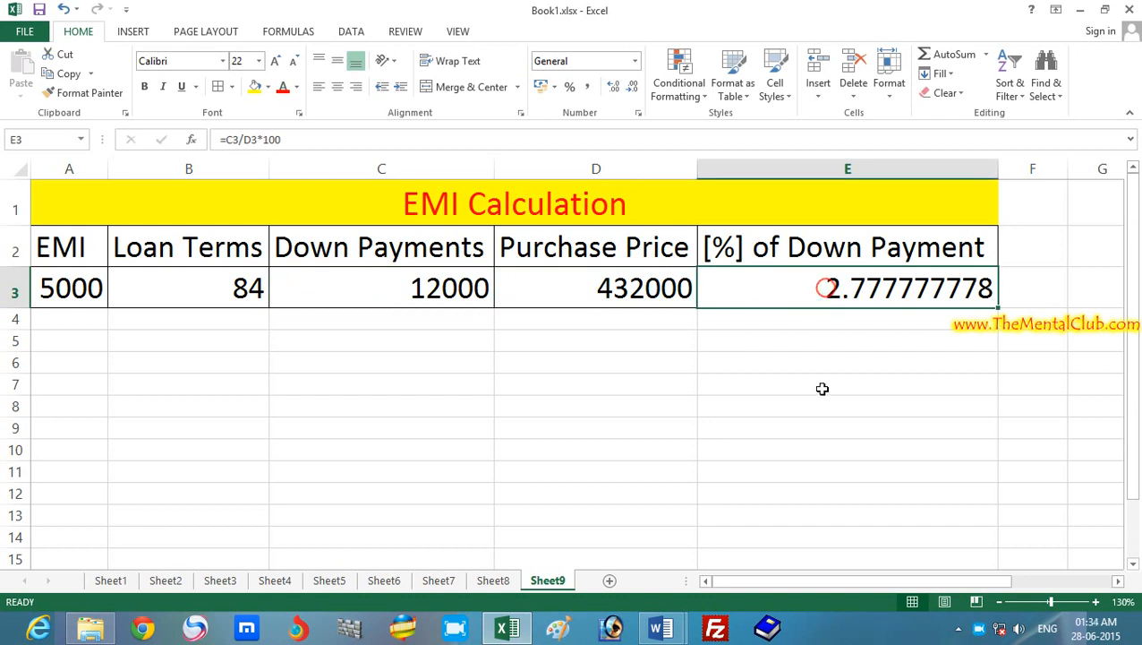
mouse_move(1133, 357)
left_mouse_down()
mouse_move(1134, 369)
mouse_move(1133, 352)
left_mouse_up()
Return to the PMT Function table on Sheet8 and briefly view the tutorial's title page in Word
left_click(499, 580)
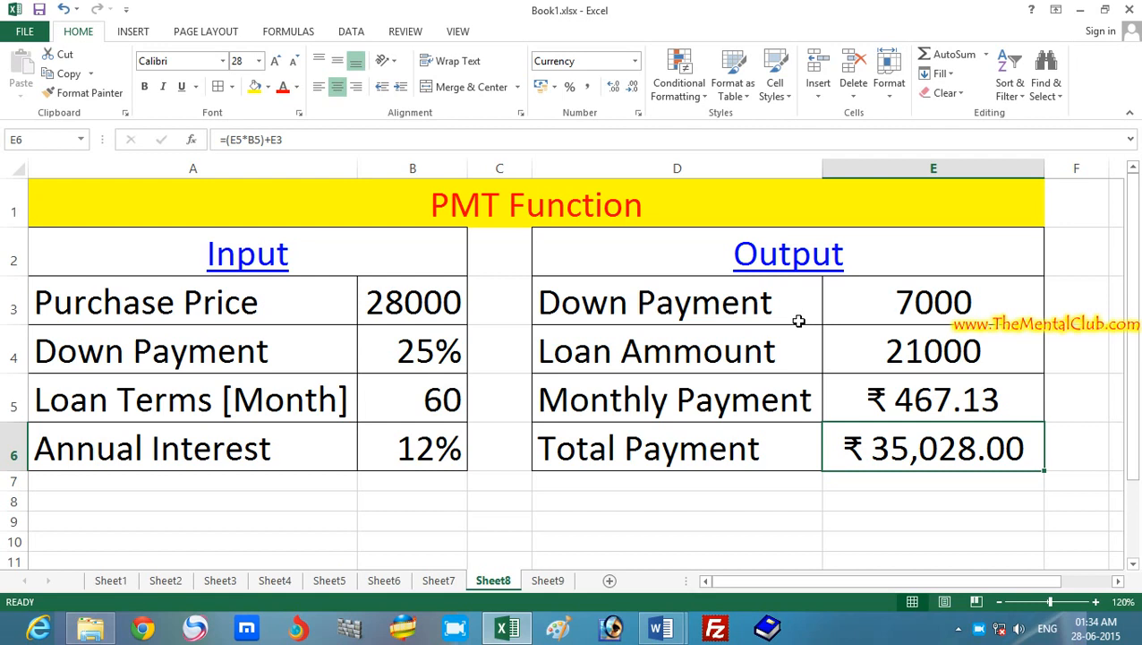
mouse_move(1138, 307)
left_mouse_down()
mouse_move(1139, 346)
mouse_move(1138, 304)
left_mouse_up()
mouse_move(679, 627)
left_click(608, 576)
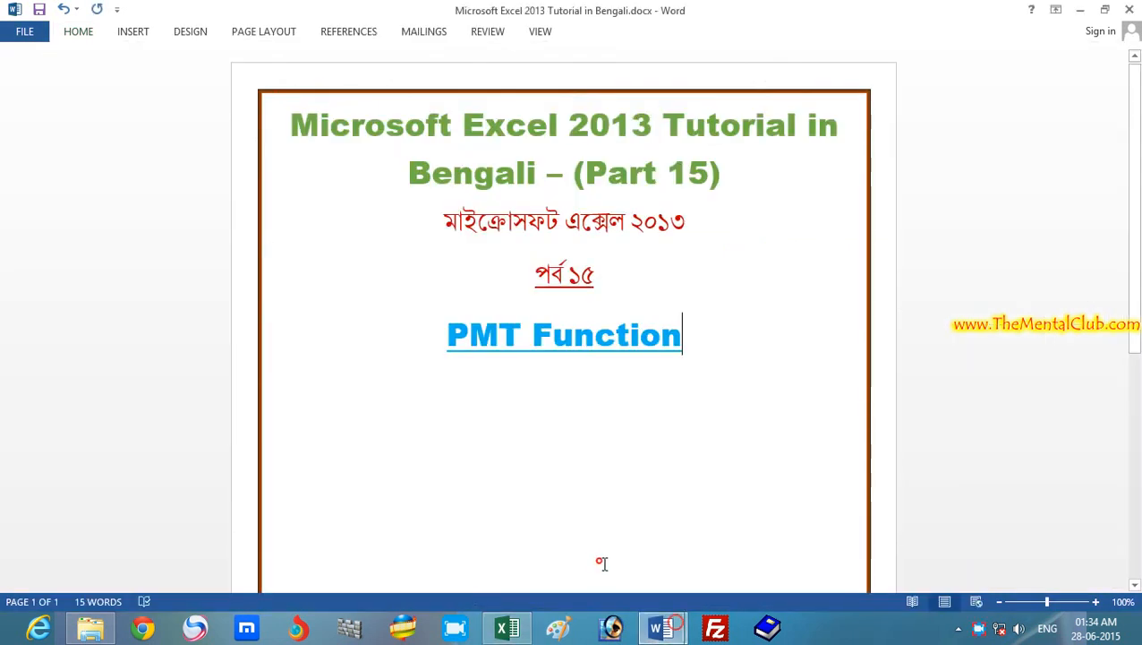
left_click(534, 465)
left_click(1080, 10)
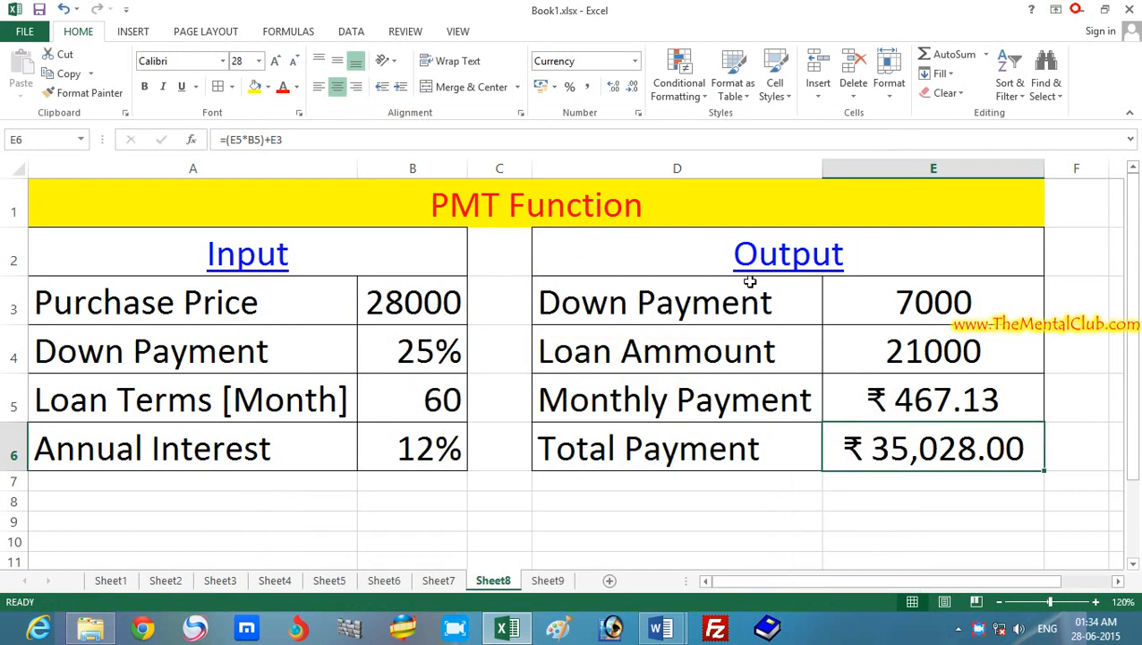
Review the Total Payment, Annual Interest and Loan Terms cells of the PMT Function table
left_click(647, 472)
left_click(681, 502)
left_click(663, 449)
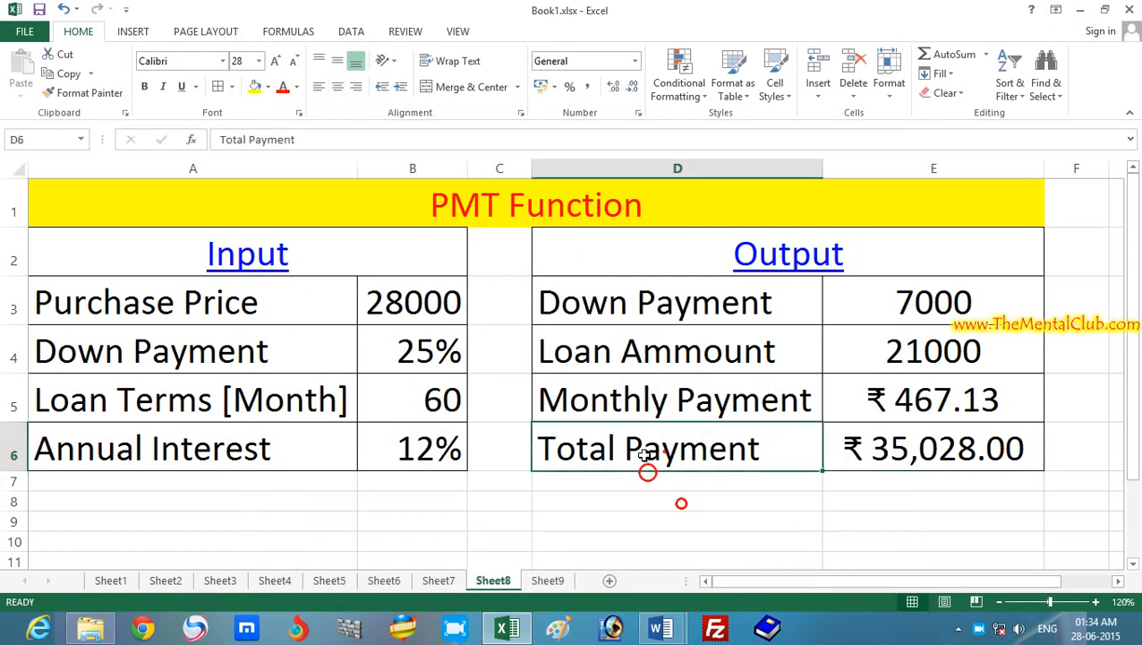
left_click(403, 443)
left_click(312, 444)
left_click(300, 402)
left_click(402, 397)
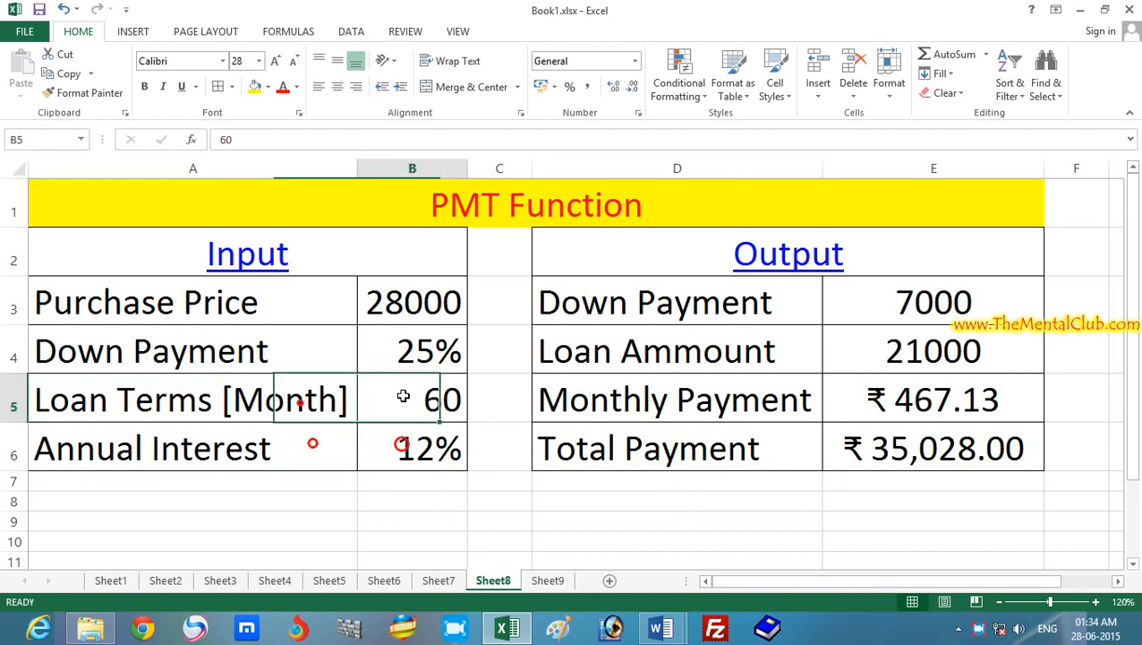